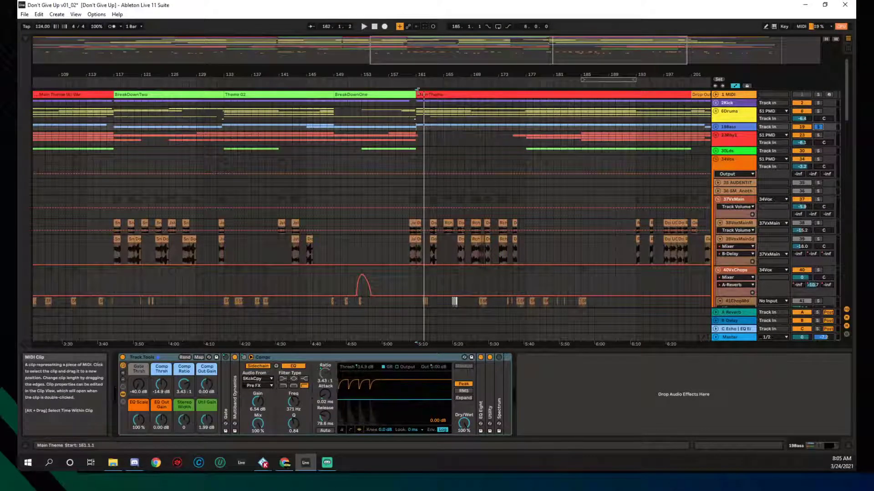
Step: Show the full arrangement length and hide the automation lanes to display the vocal clips in the 34Vox group
left_click_drag(522, 75, 522, 59)
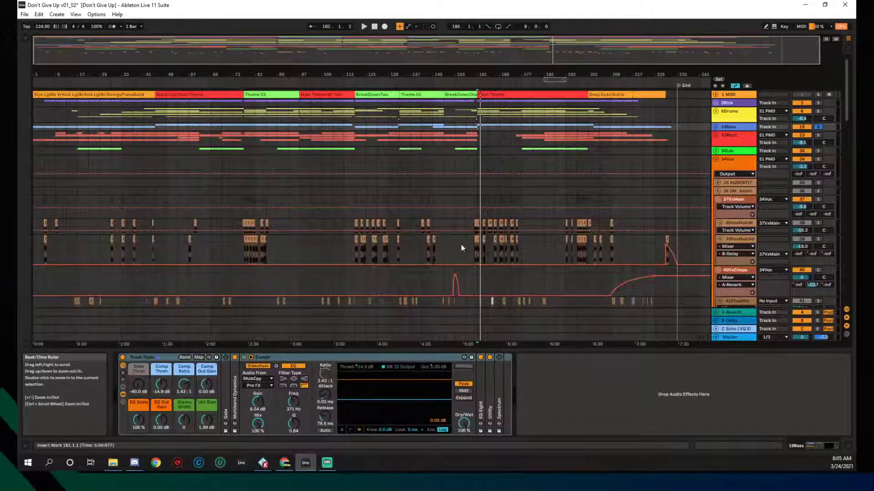
scroll(537, 250, "down", 1)
key("a")
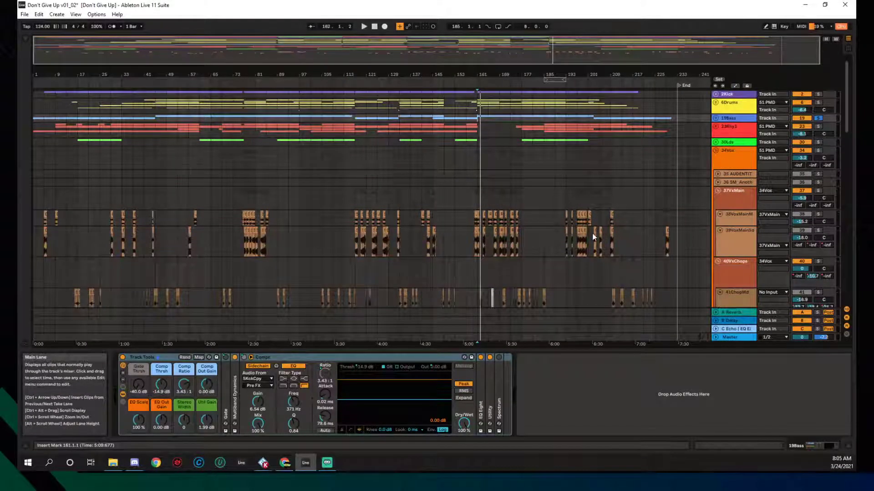
scroll(592, 233, "down", 3)
scroll(591, 233, "up", 4)
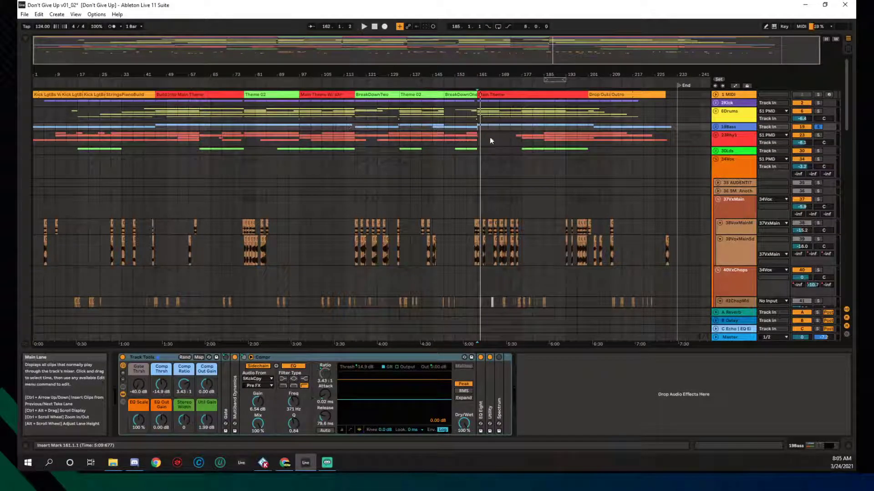
scroll(460, 148, "down", 1)
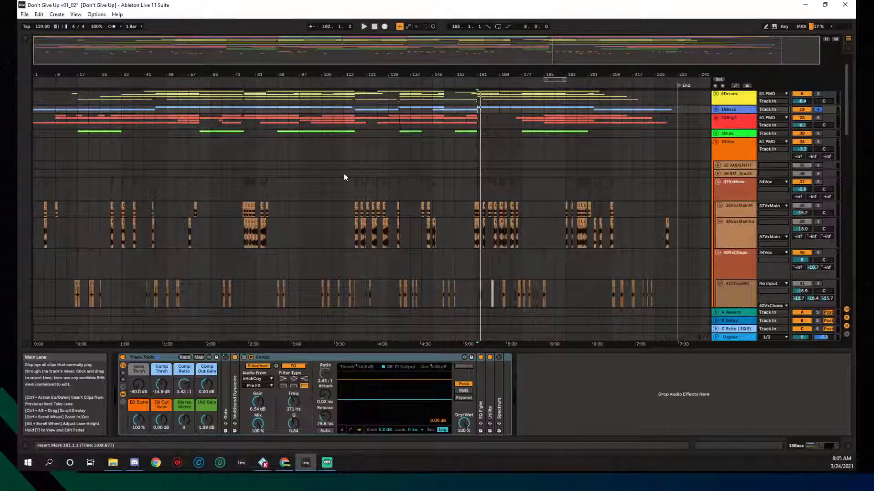
scroll(344, 175, "down", 1)
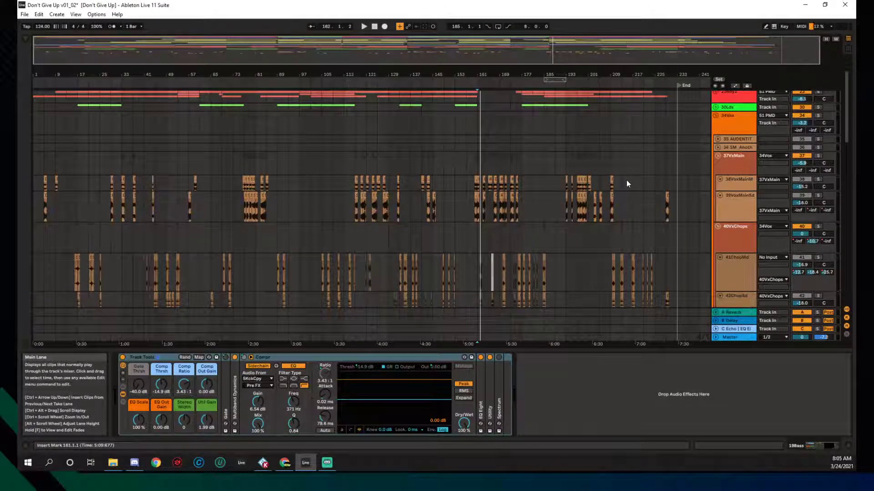
Step: Inspect the devices on 37VxMain, 40VxChops and both main vocal tracks, and set the 39VoxMainSd volume to -18.1 dB
left_click(746, 172)
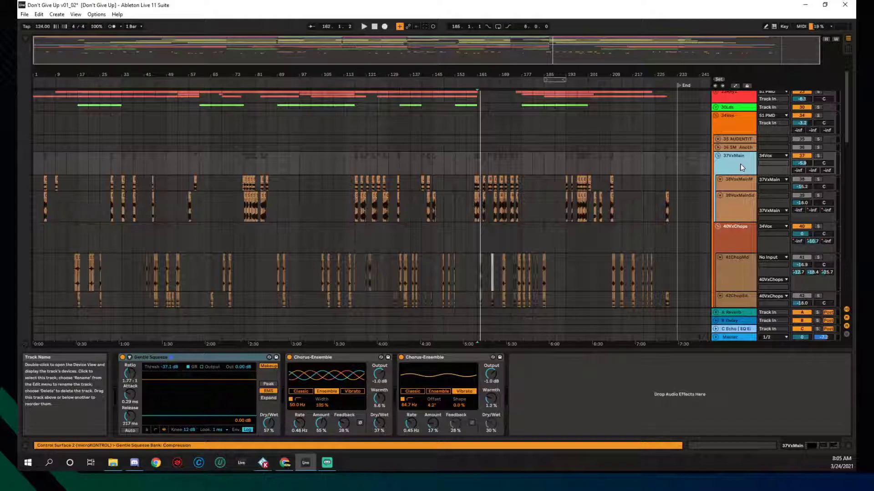
scroll(736, 217, "down", 3)
left_click(741, 205)
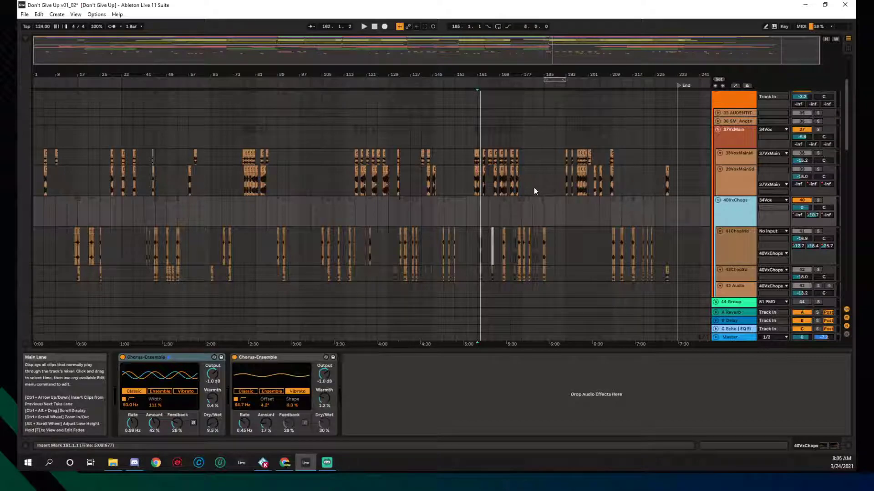
left_click(730, 159)
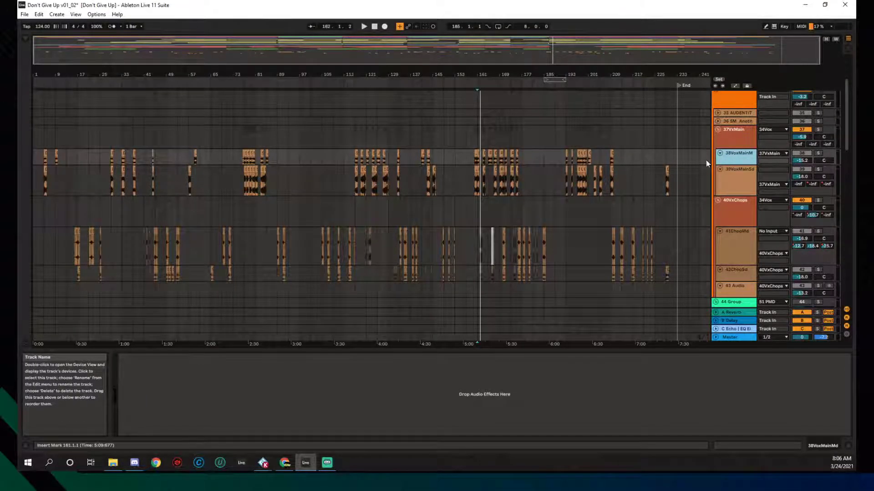
left_click(730, 175)
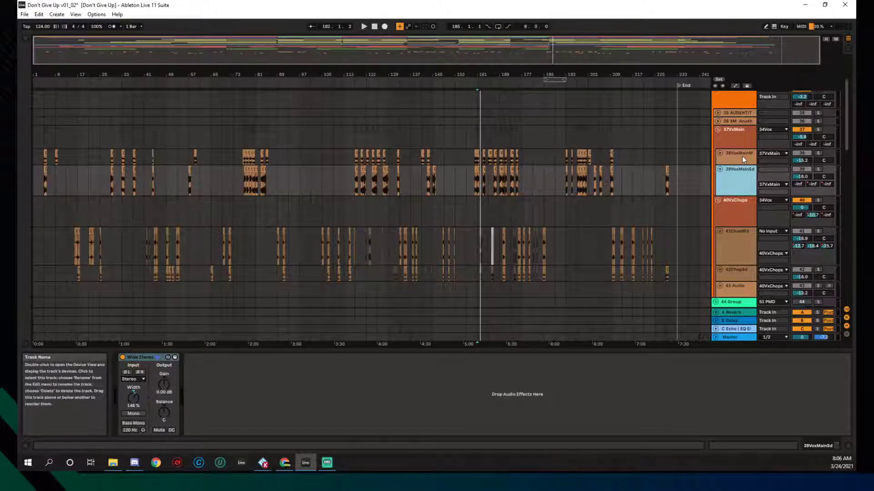
left_click(802, 177)
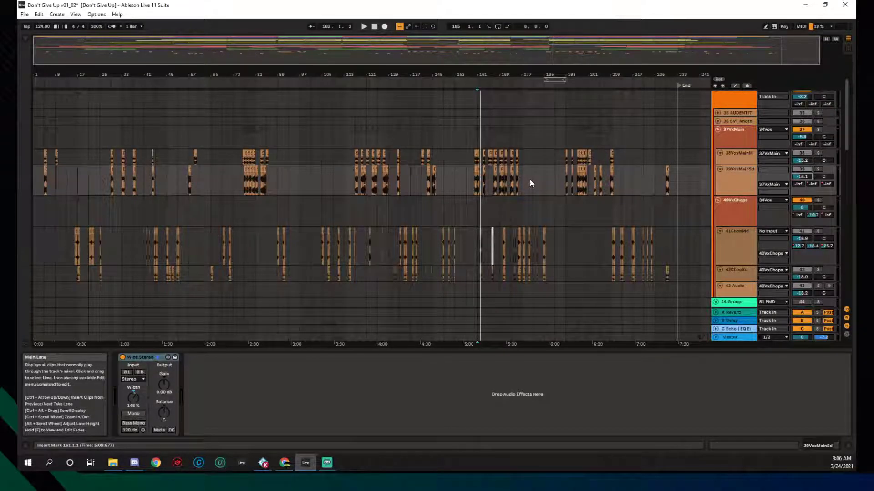
Step: Examine the main vocal clips between bars 99 and 155, and compare their placement with the rest of the arrangement
left_click_drag(372, 75, 505, 186)
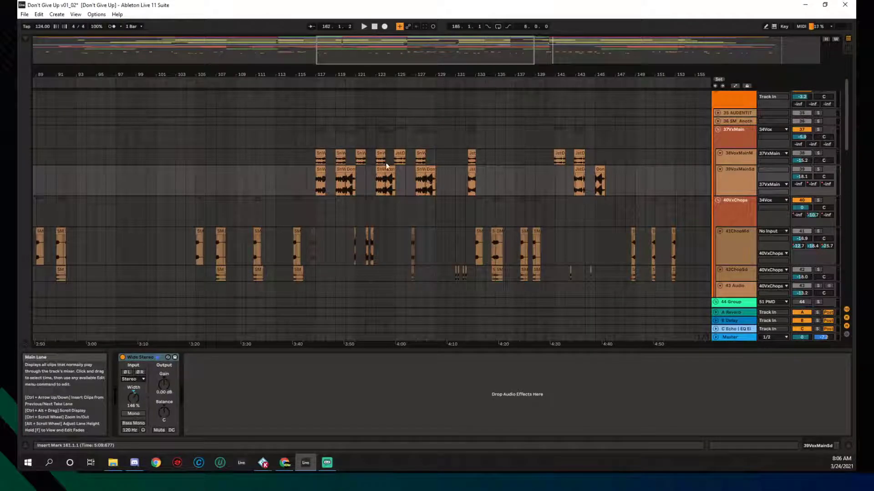
mouse_move(378, 74)
left_mouse_down()
mouse_move(416, 83)
mouse_move(361, 75)
left_mouse_up()
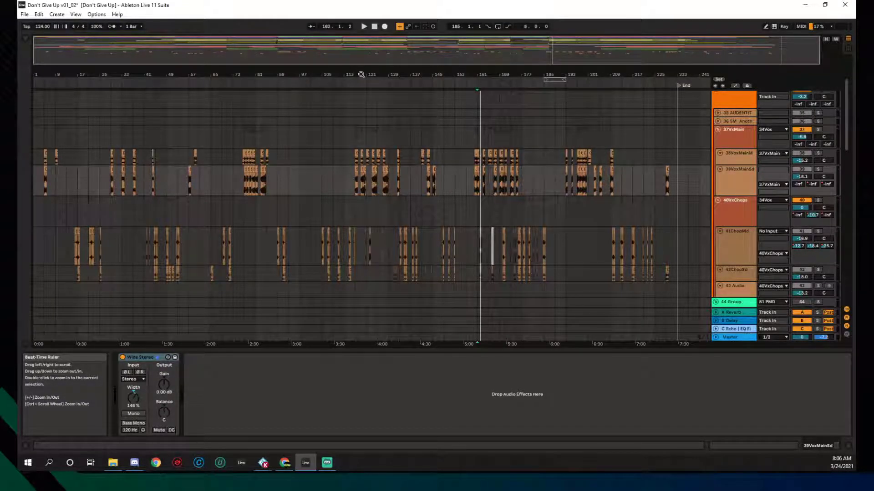
left_click_drag(357, 63, 373, 81)
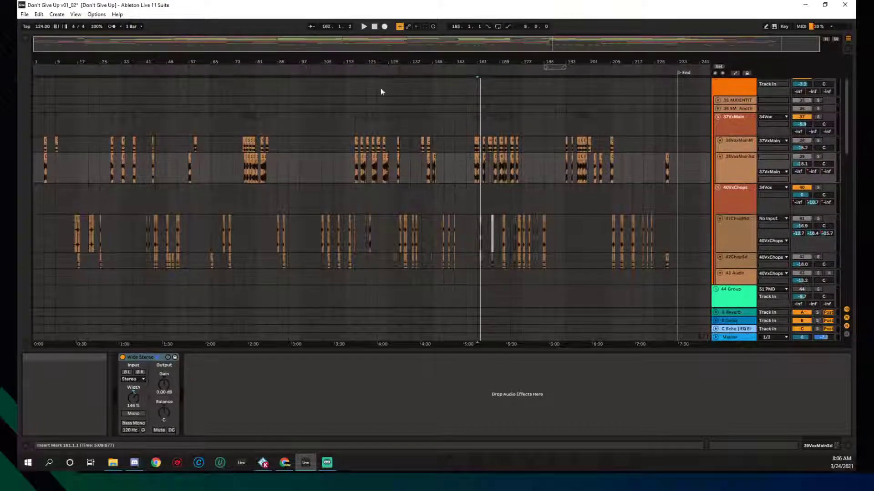
scroll(530, 206, "up", 5)
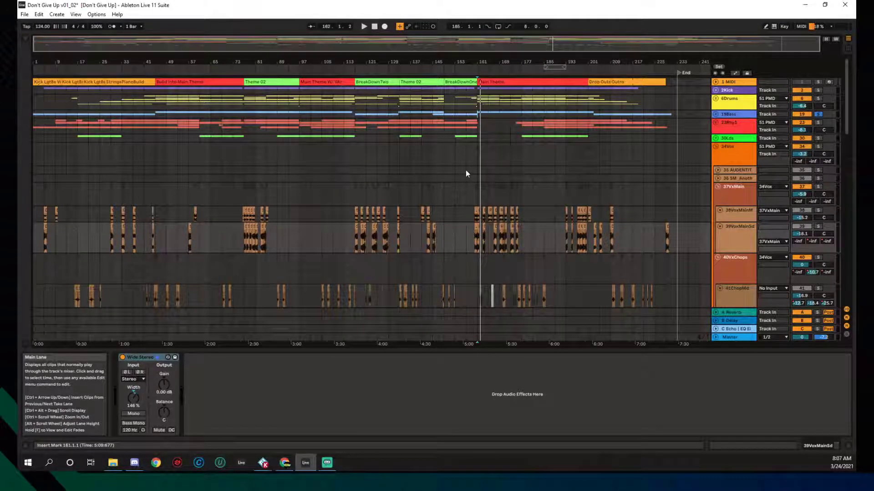
scroll(465, 170, "down", 2)
scroll(481, 157, "up", 2)
Step: Select bars 45 to 77 on the 37VxMain group, and select the Main Theme marker clip starting at bar 161
left_click_drag(161, 204, 242, 204)
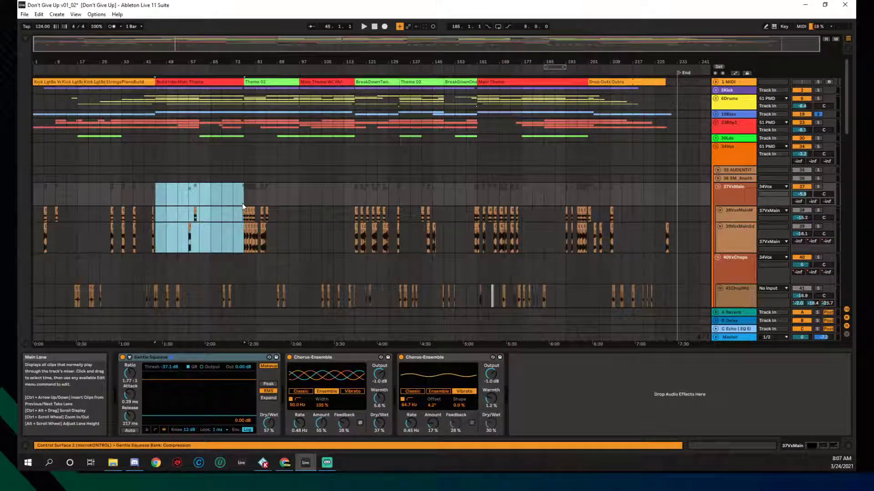
scroll(242, 203, "down", 3)
scroll(242, 203, "down", 6)
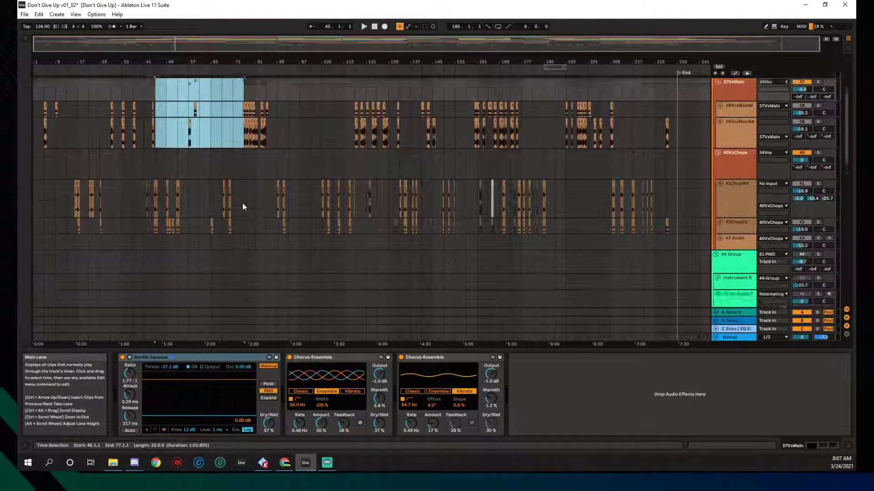
scroll(242, 204, "up", 9)
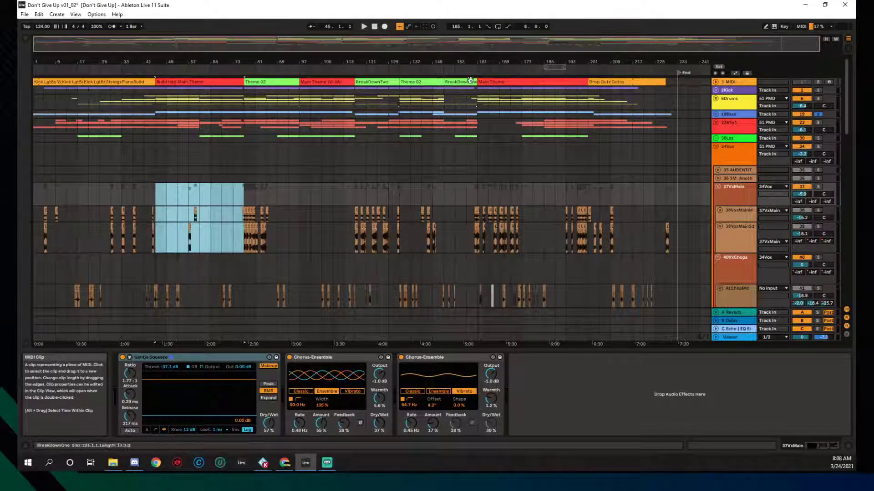
left_click(505, 81)
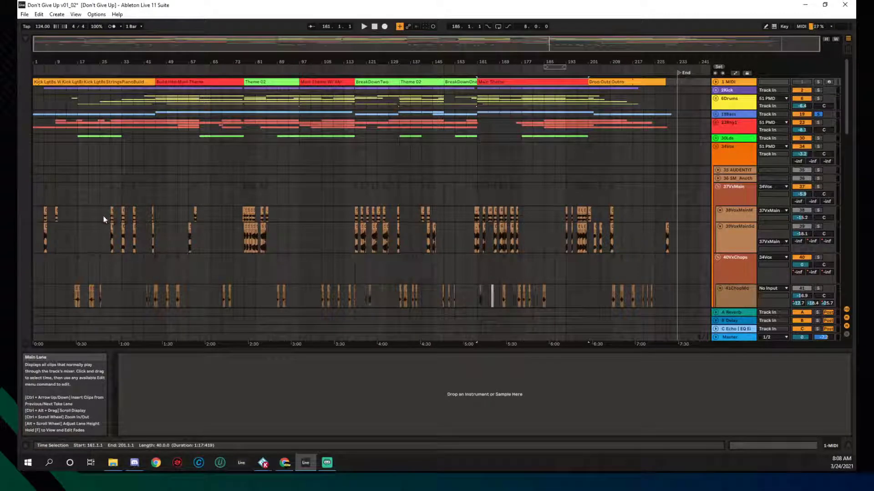
scroll(180, 218, "down", 1)
scroll(203, 227, "down", 1)
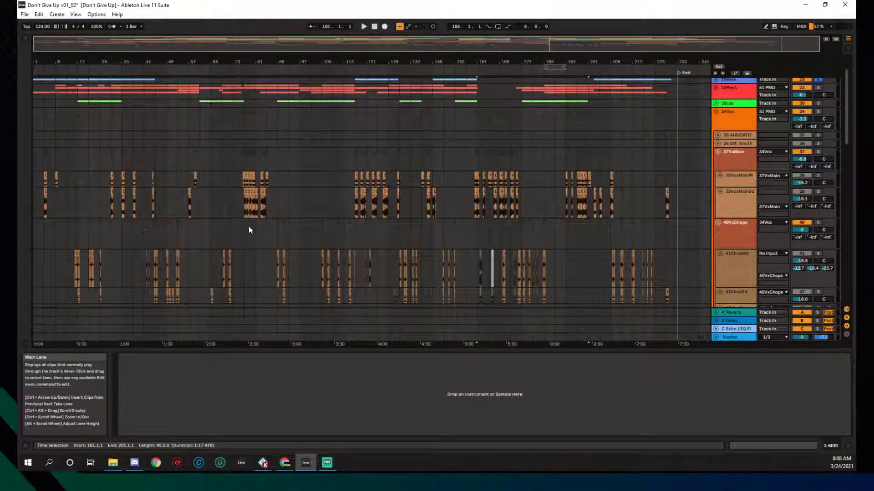
Step: Show the automation lanes, examine the vocal and chop track envelopes, and hide the lanes again
key("a")
scroll(251, 231, "down", 2)
scroll(265, 236, "up", 3)
scroll(219, 234, "down", 2)
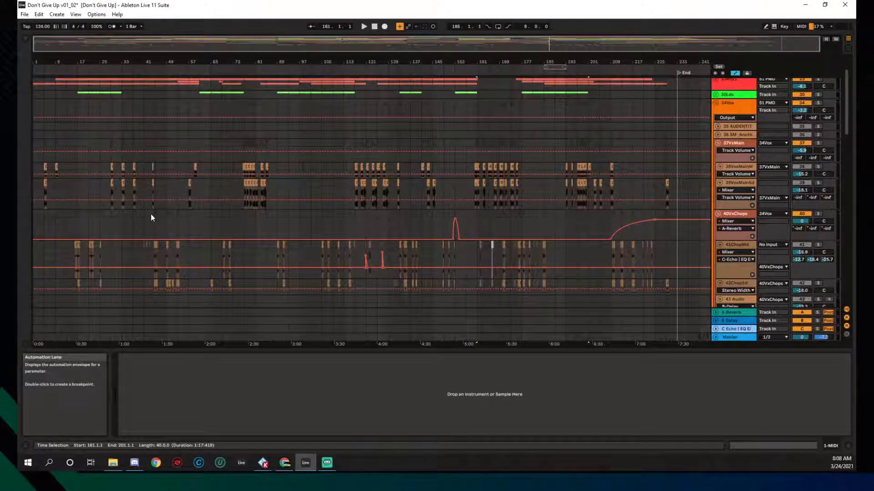
scroll(195, 223, "down", 2)
scroll(312, 229, "up", 5)
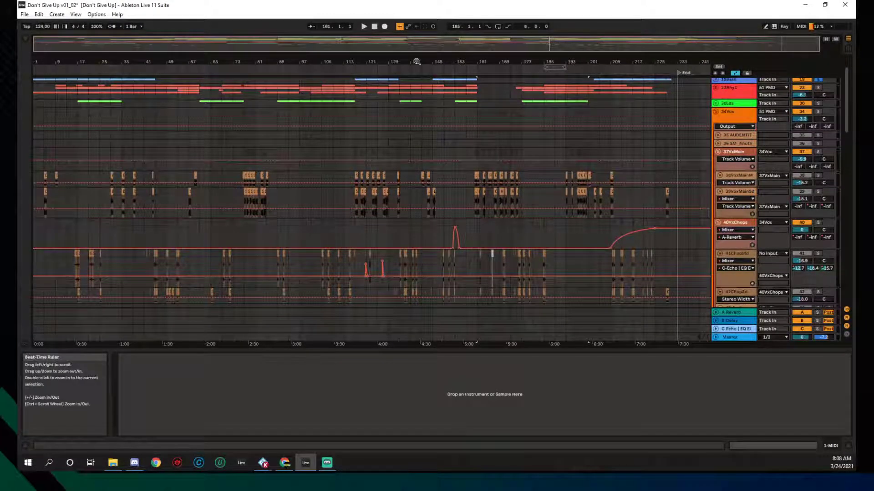
key("a")
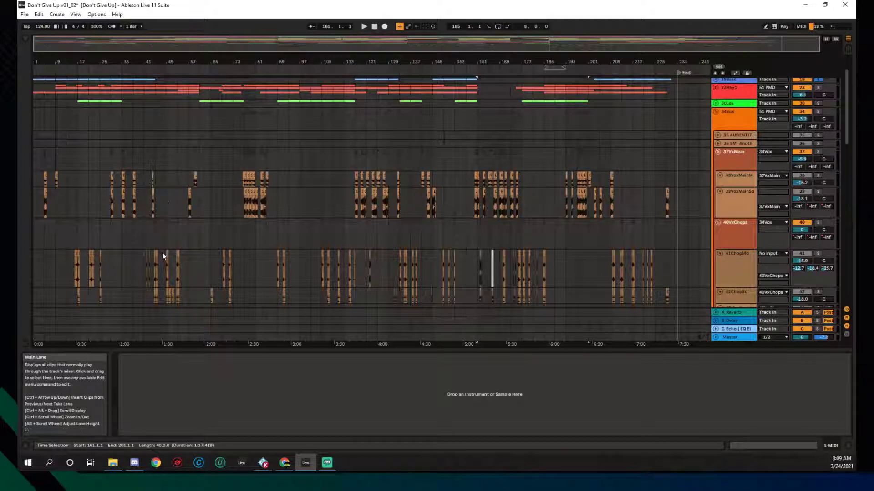
Step: Solo the 40VxChops group and play the 41ChopMd clip that starts in bar 44
left_click(154, 266)
left_click_drag(241, 58, 241, 58)
left_click(160, 267)
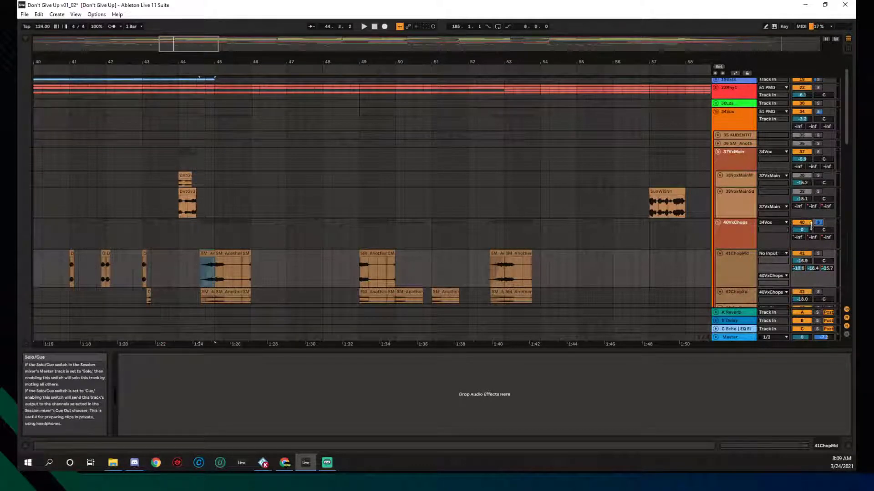
key("space")
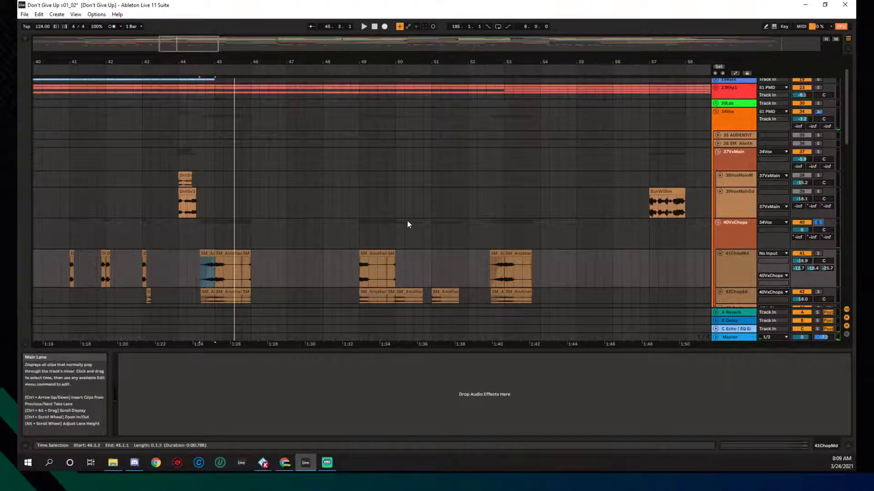
Step: Play the 41ChopMd clip that starts in bar 52, and turn off the 40VxChops solo
left_click(497, 253)
key("space")
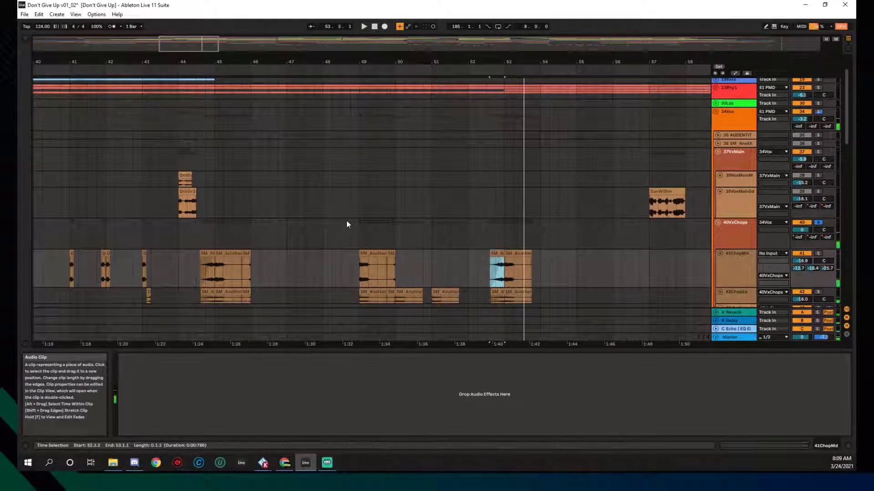
left_click_drag(327, 66, 327, 86)
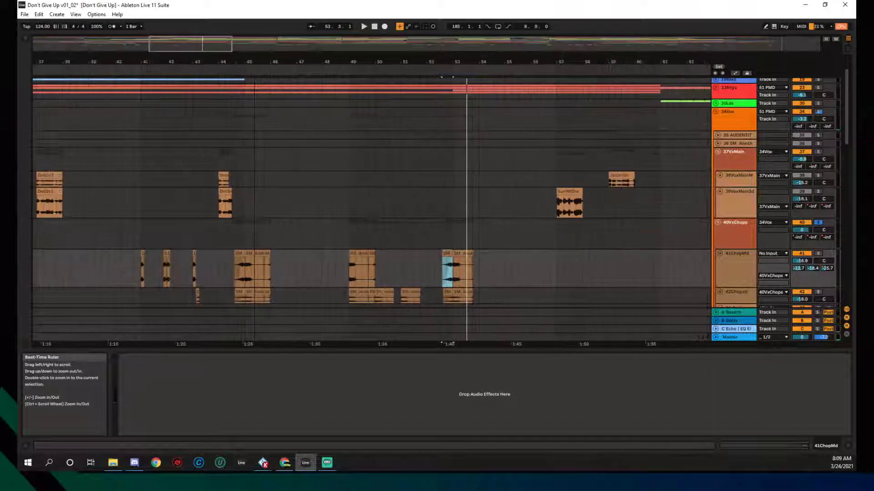
left_click(819, 222)
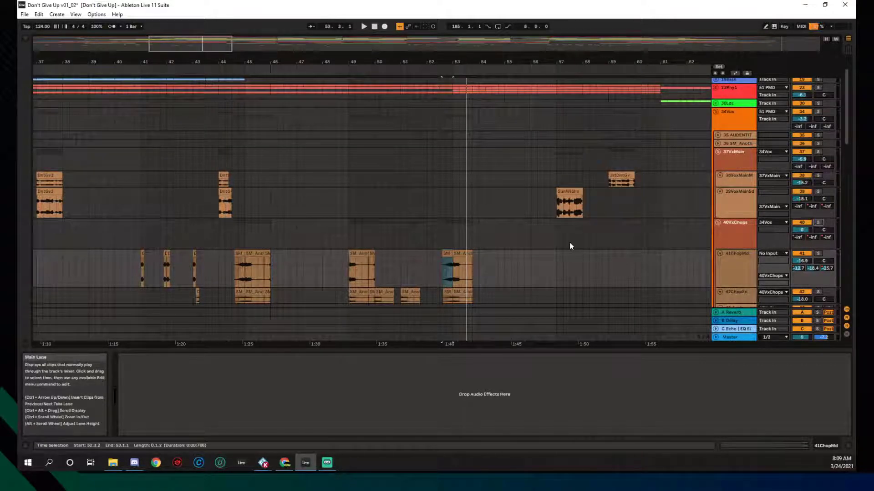
Step: Play the full mix from bar 75 to hear the main vocals enter at Theme 02
left_click_drag(286, 62, 290, 28)
scroll(301, 137, "up", 3)
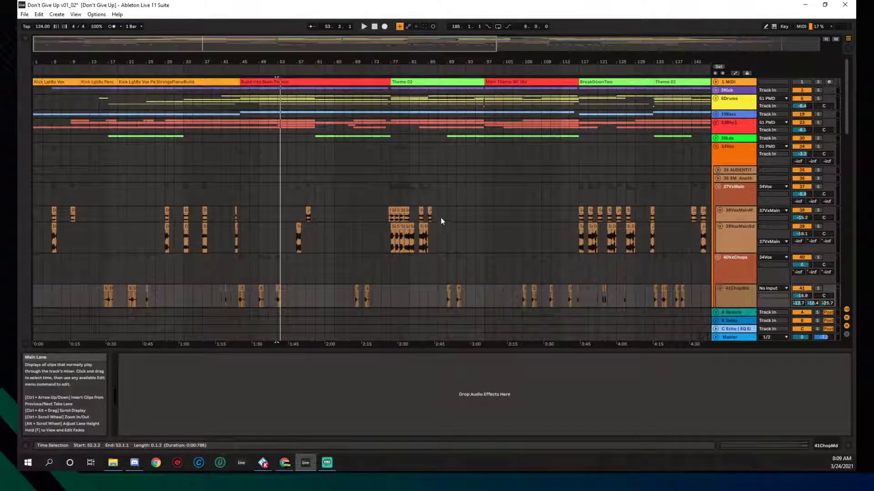
scroll(439, 220, "down", 2)
left_click(383, 209)
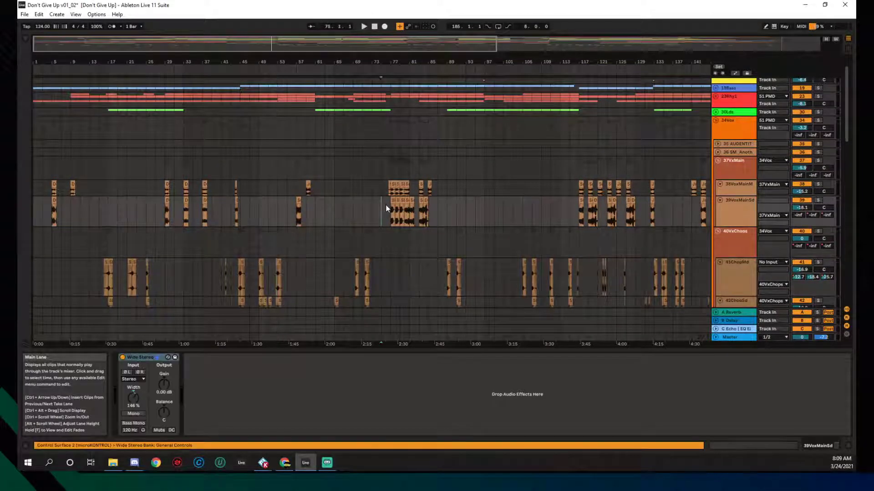
key("space")
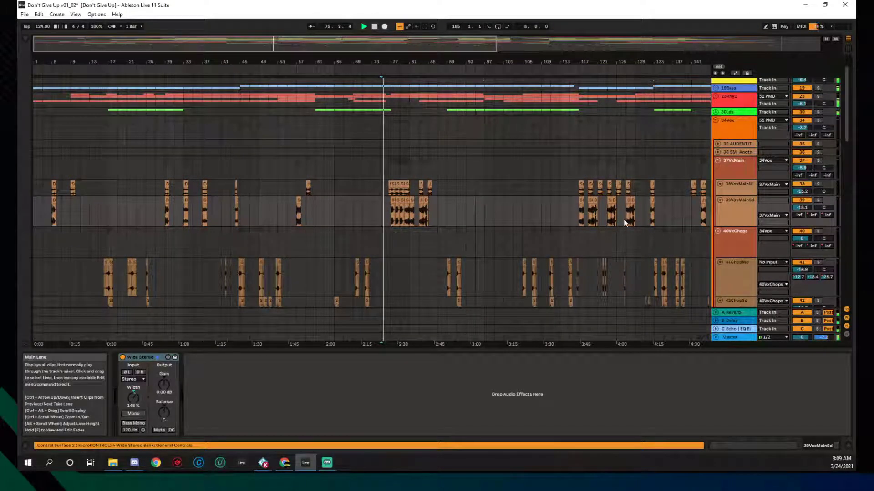
left_click_drag(462, 60, 462, 81)
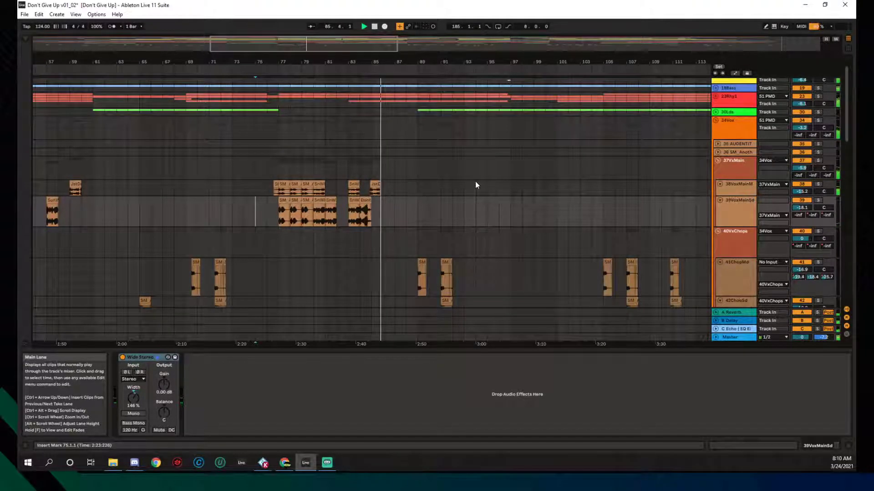
scroll(322, 198, "down", 2)
scroll(337, 197, "up", 3)
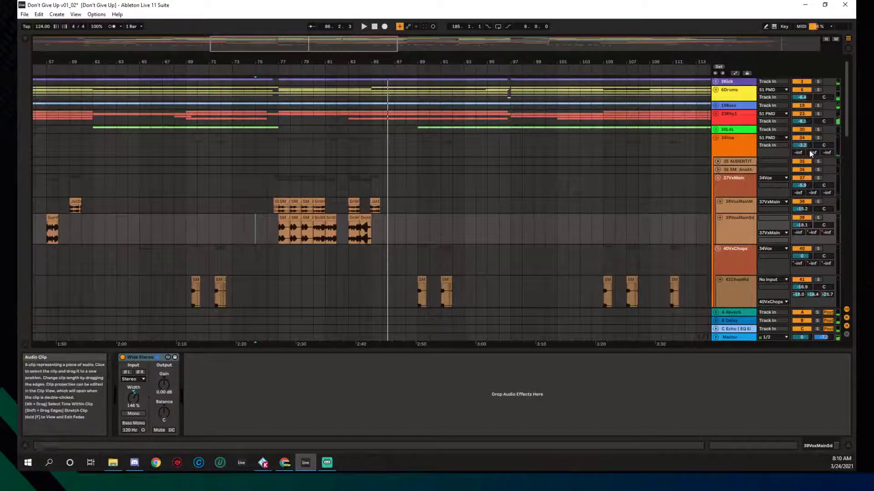
Step: Solo the 37VxMain group and play its vocal clips from bar 77
left_click(817, 178)
left_click(267, 230)
left_click(279, 233)
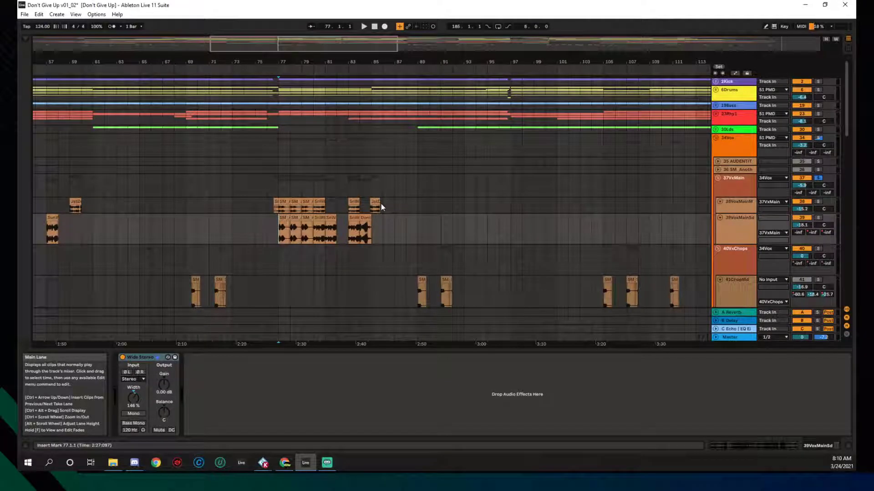
key("space")
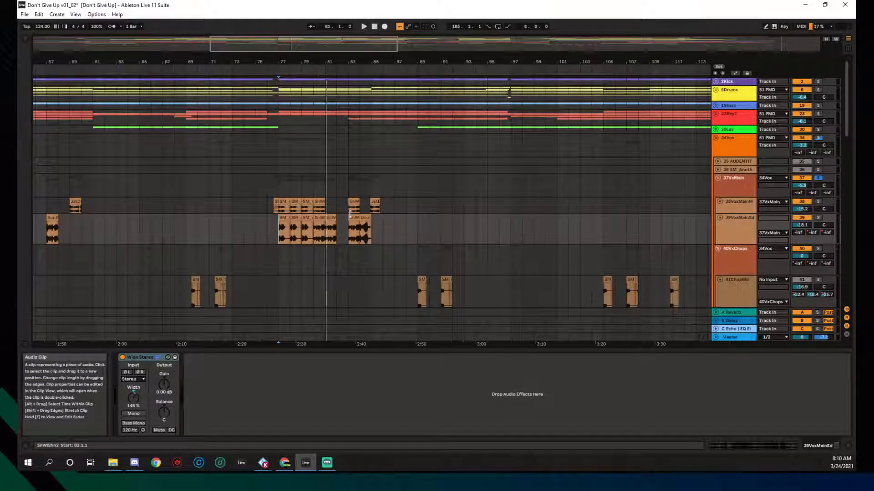
left_click_drag(382, 51, 382, 33)
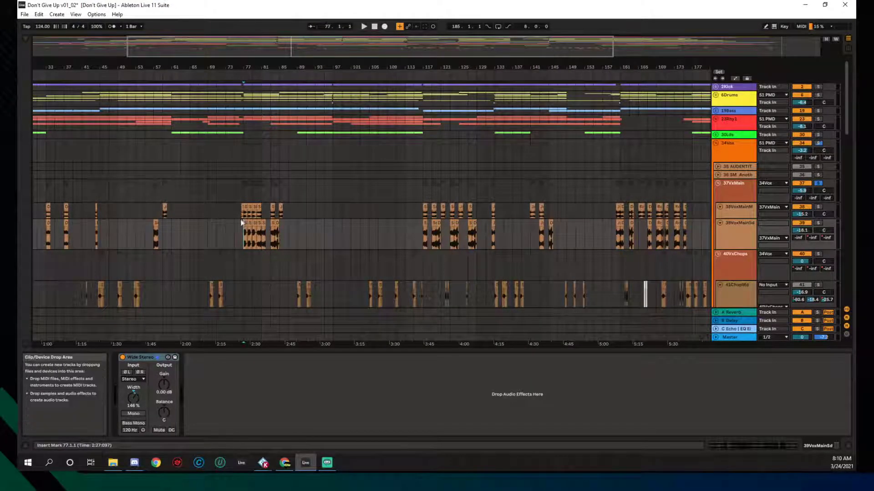
Step: Play the vocals from bar 77 and turn off the 34Vox solo to hear them in the full mix
key("space")
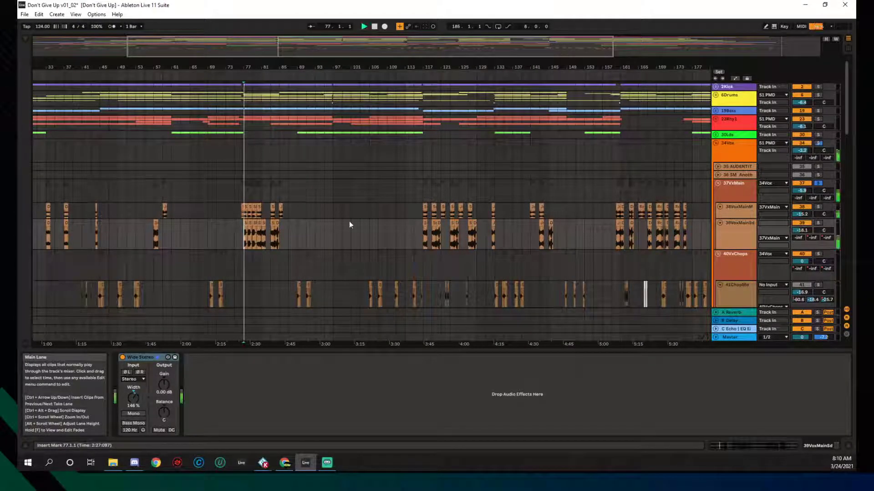
left_click(818, 144)
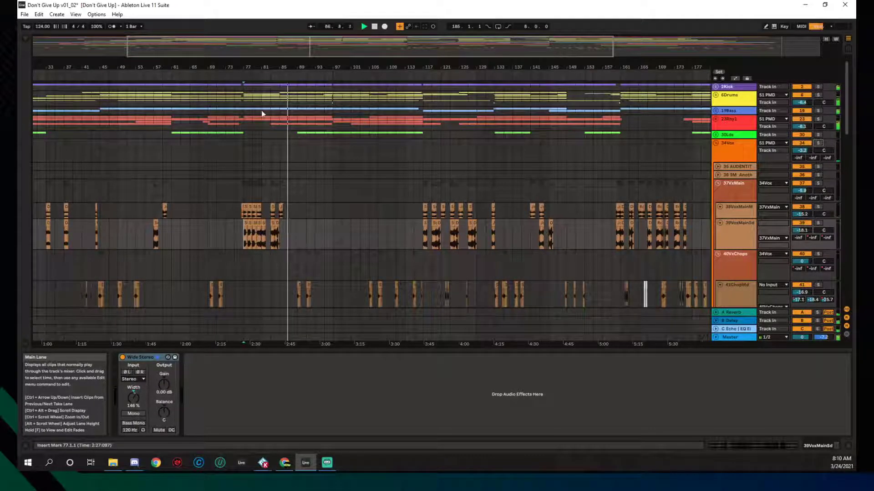
scroll(321, 146, "up", 1)
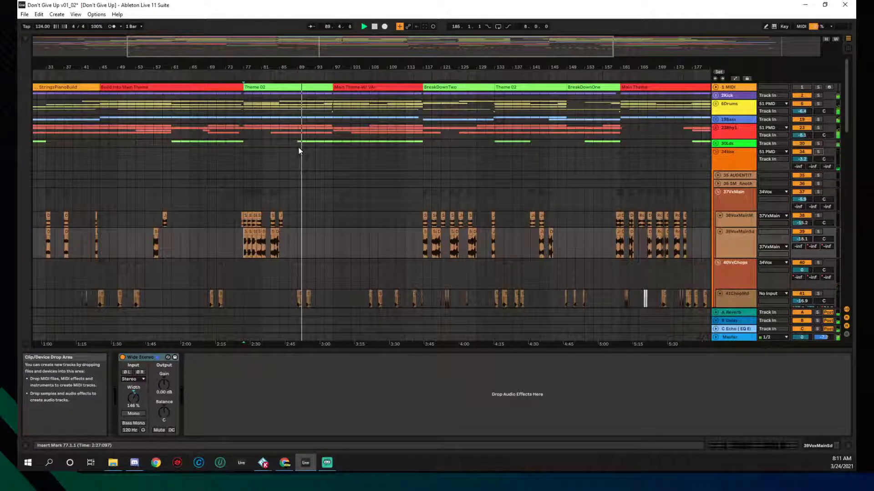
Step: Set the 34Vox group's track volume to -2.0 dB
left_click(753, 167)
left_click_drag(794, 163, 804, 164)
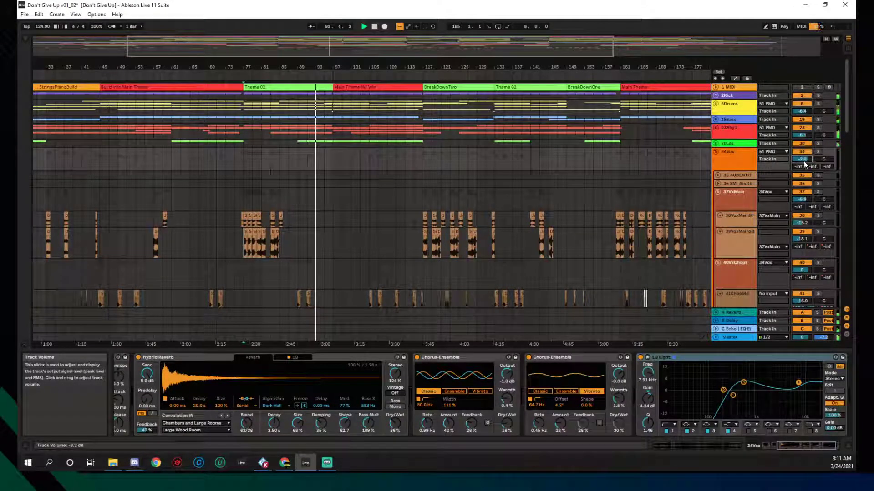
left_click(750, 167)
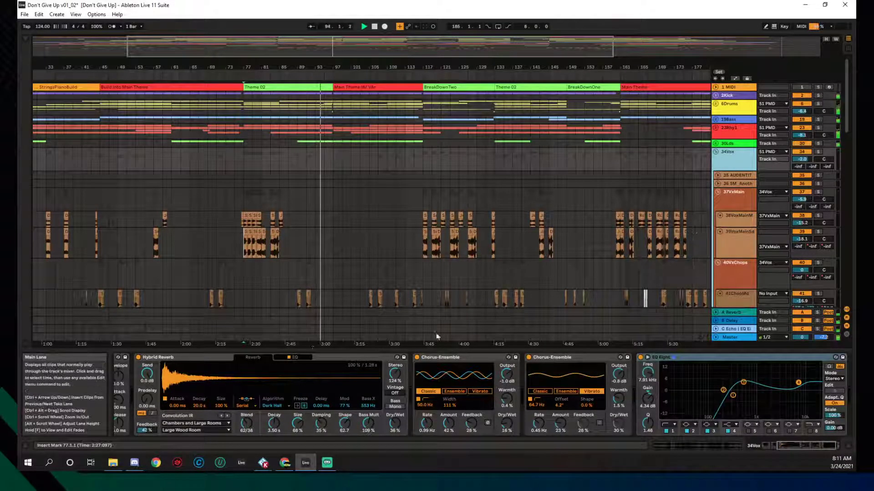
Step: Collapse the Hybrid Reverb on the 34Vox group and set the Dynamic Tube output to 1.90 dB
double_click(215, 360)
scroll(273, 399, "up", 3)
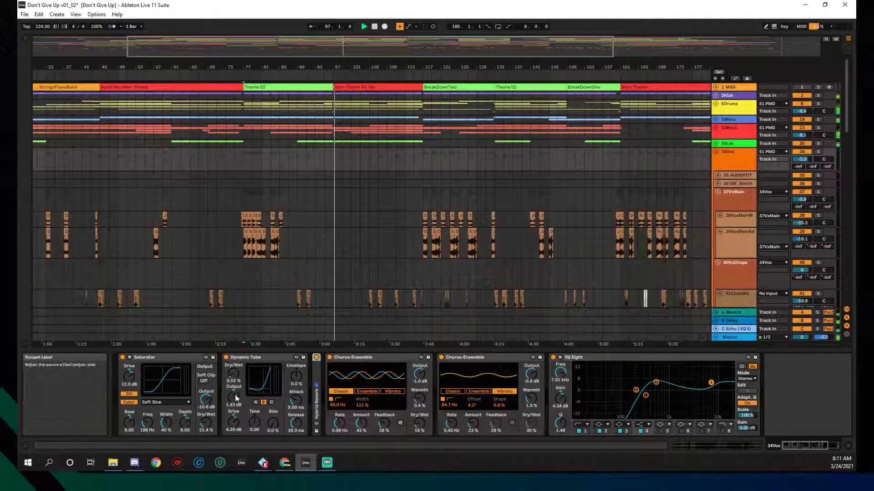
left_click_drag(241, 393, 241, 390)
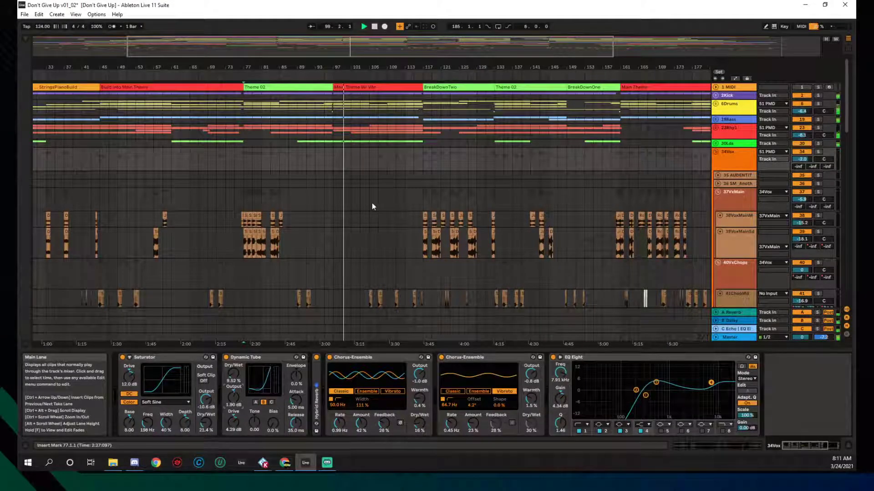
Step: Unfold the 30Lds group to show its lead clips above the vocal tracks
scroll(369, 206, "down", 2)
scroll(369, 210, "down", 1)
scroll(368, 211, "up", 1)
scroll(368, 213, "down", 1)
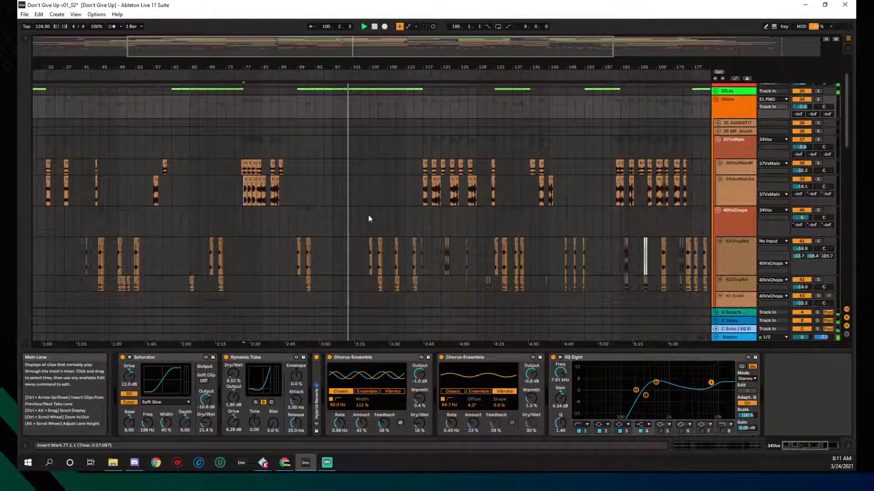
scroll(367, 215, "up", 3)
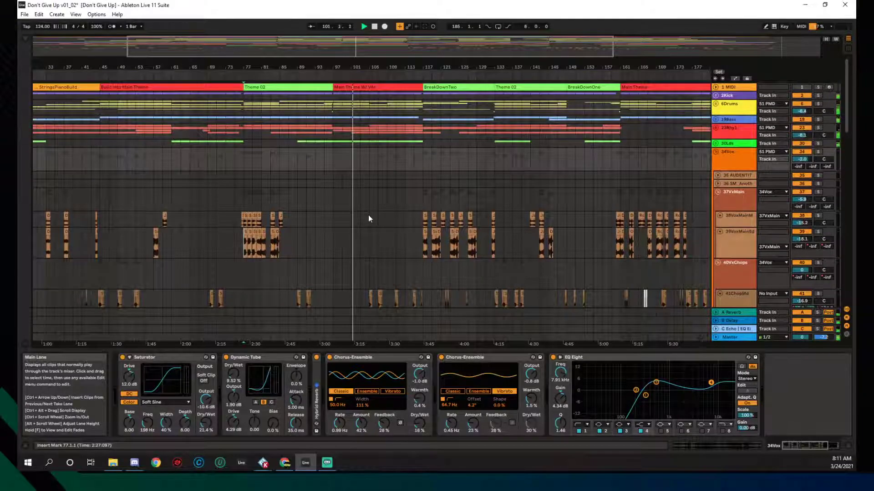
left_click(716, 144)
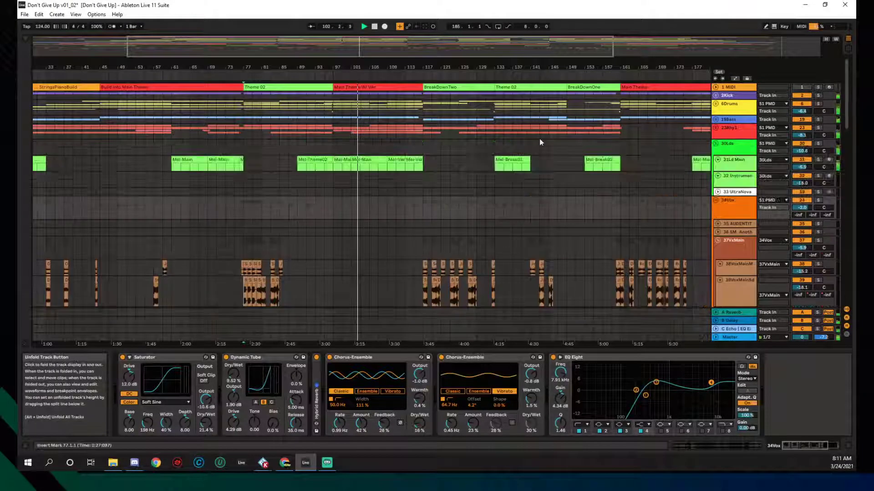
Step: Compare the placement of the lead melody clips and the 41ChopMd vocal chops between bars 89 and 117
scroll(396, 225, "down", 5)
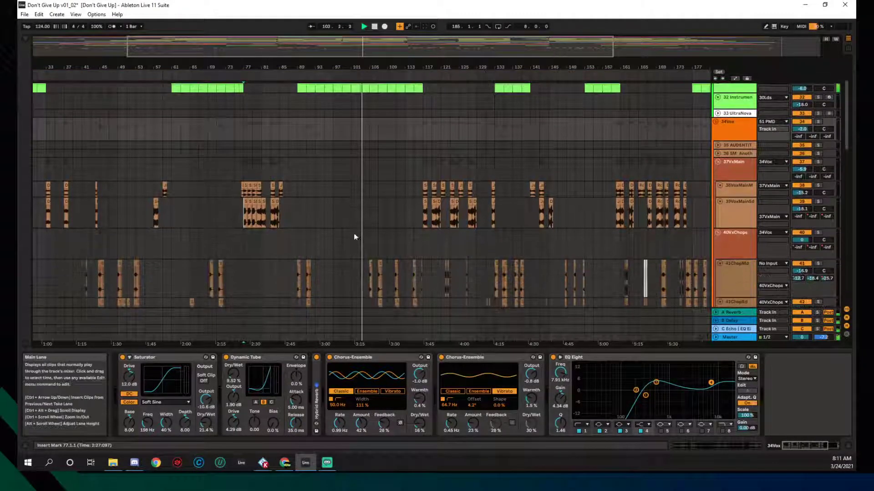
scroll(364, 206, "up", 2)
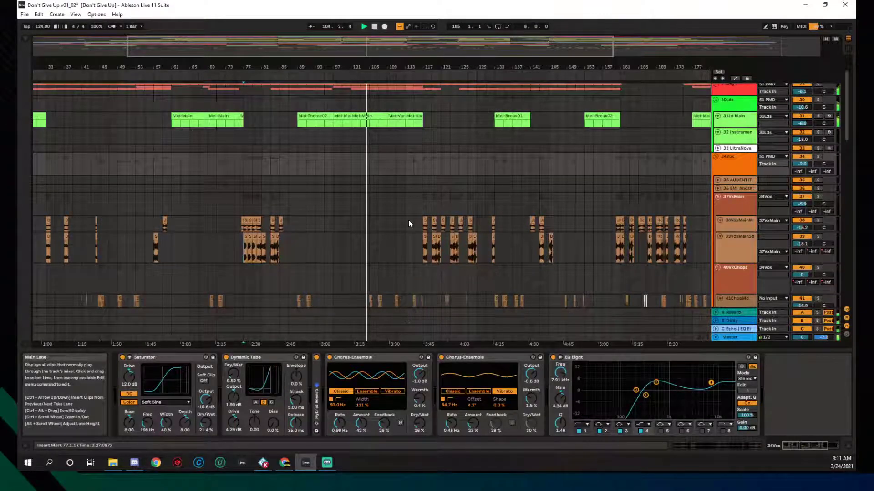
scroll(408, 220, "down", 2)
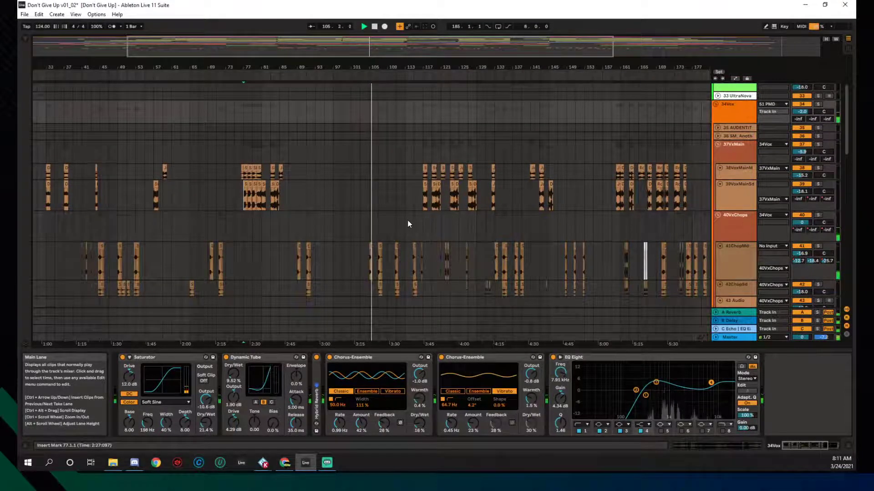
scroll(386, 176, "up", 5, "ctrl")
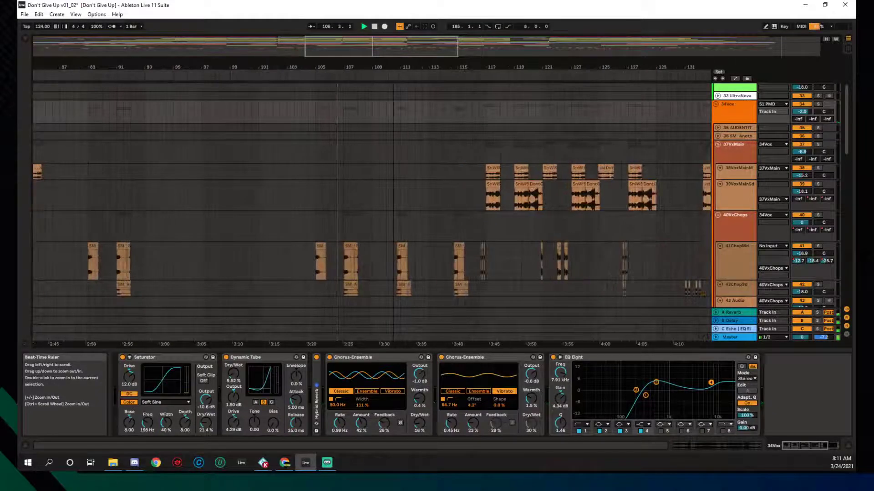
scroll(376, 159, "up", 2)
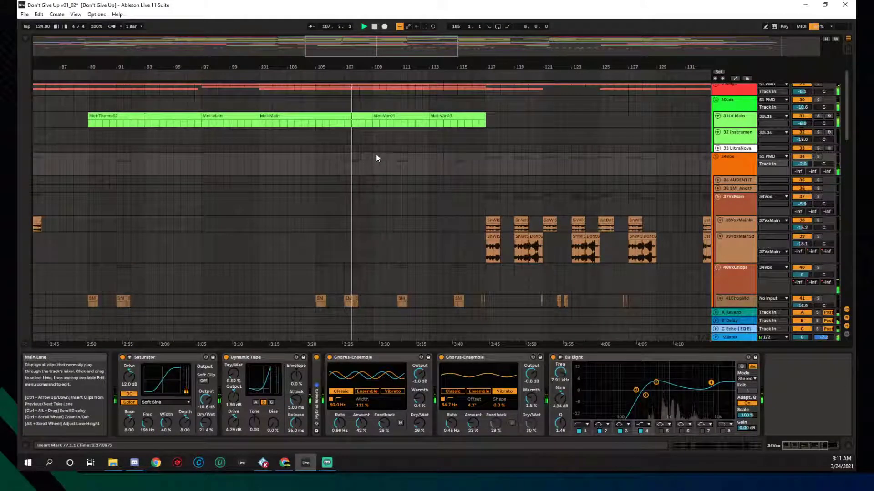
scroll(377, 158, "down", 3)
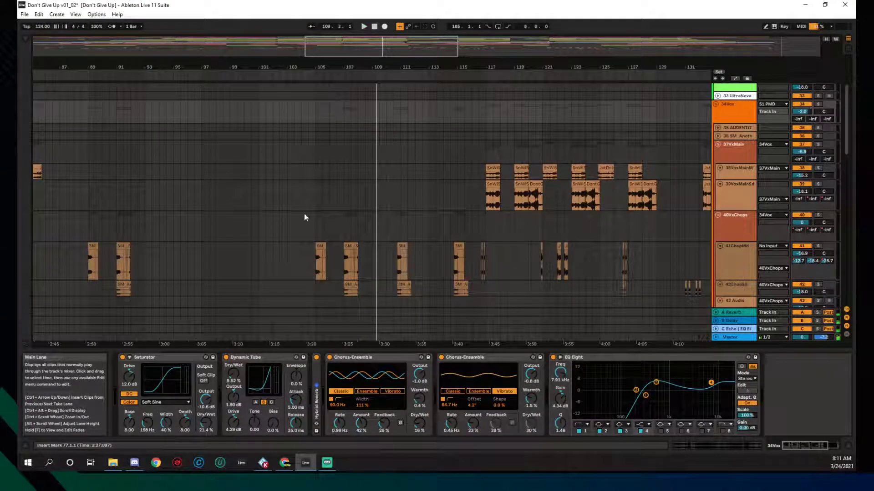
Step: Play the full mix from bar 105 to hear the first vocal chops of that section
left_click(315, 196)
key("space")
left_click_drag(478, 64, 444, 216)
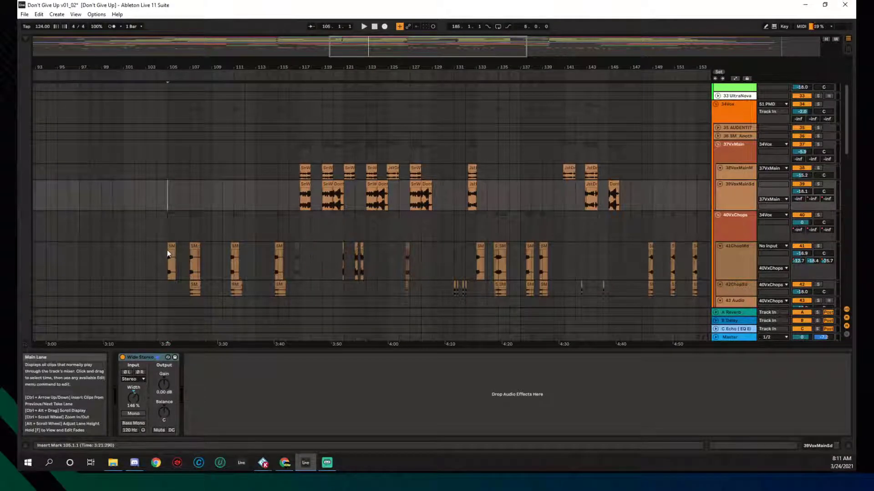
left_click(165, 231)
key("space")
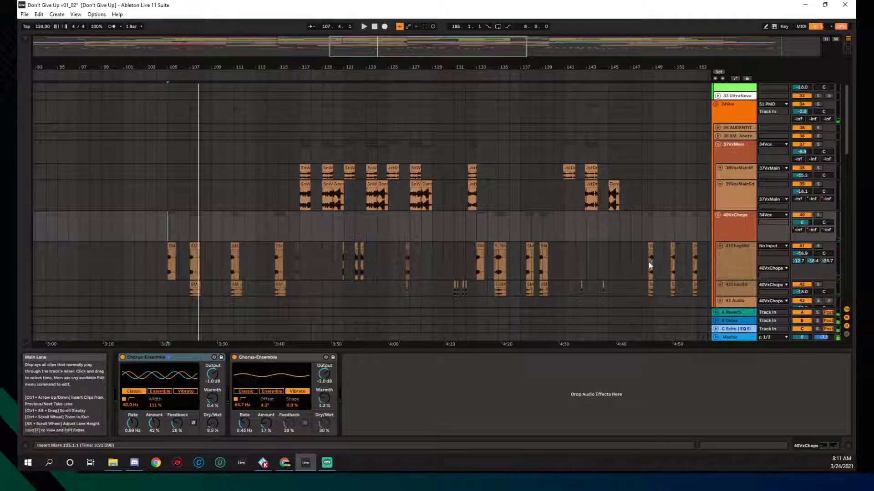
Step: Examine the lead and vocal chop clips after bar 117, and place the insert marker on 41ChopMd at bar 177
scroll(639, 261, "up", 4)
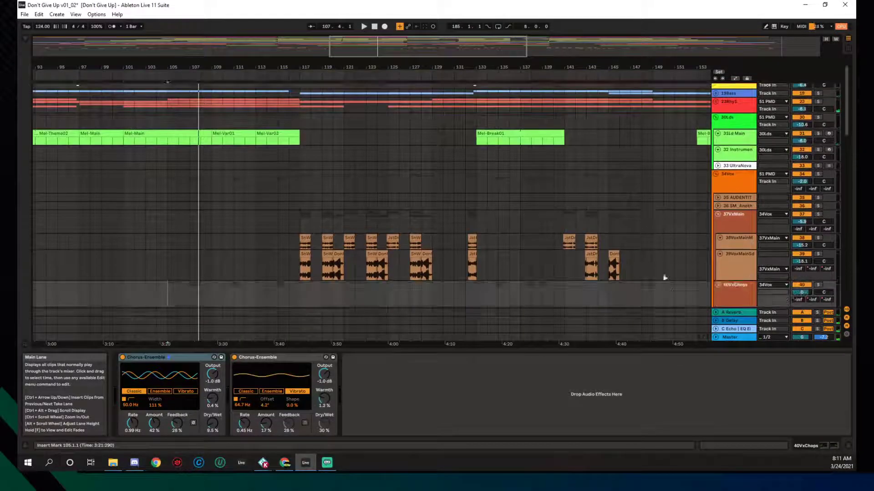
scroll(649, 236, "down", 2)
left_click_drag(654, 68, 501, 53)
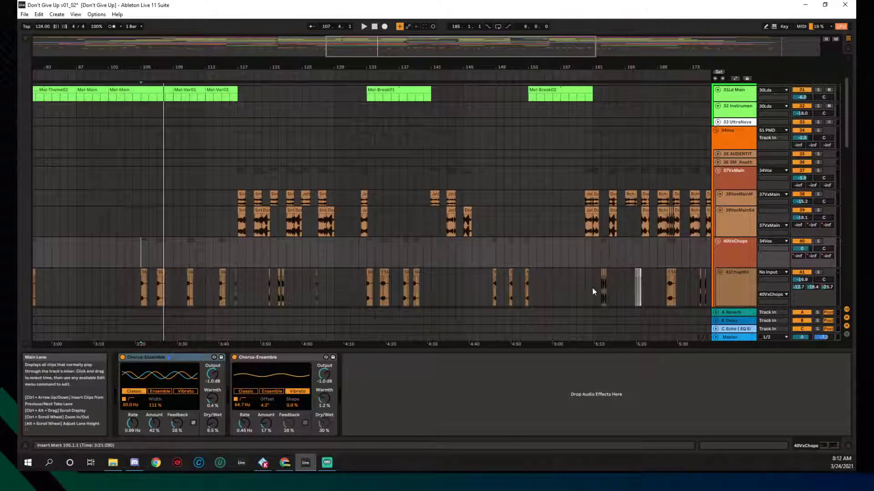
left_click_drag(541, 78, 576, 223)
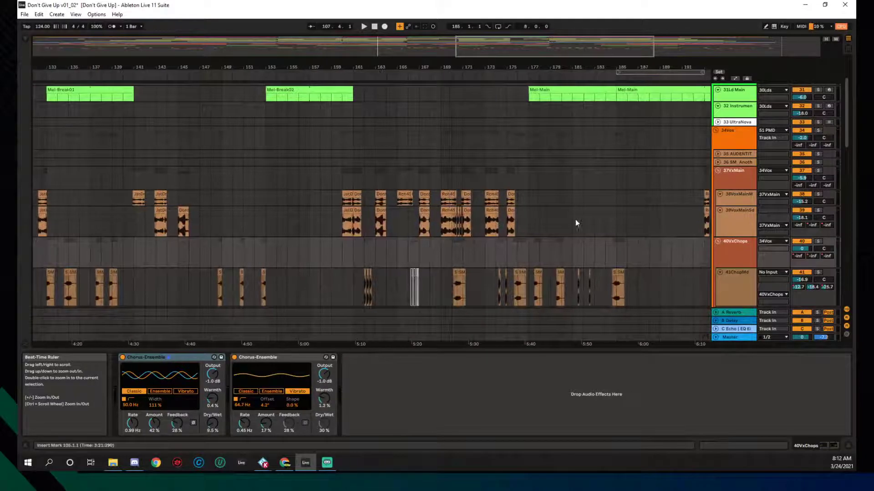
left_click(528, 287)
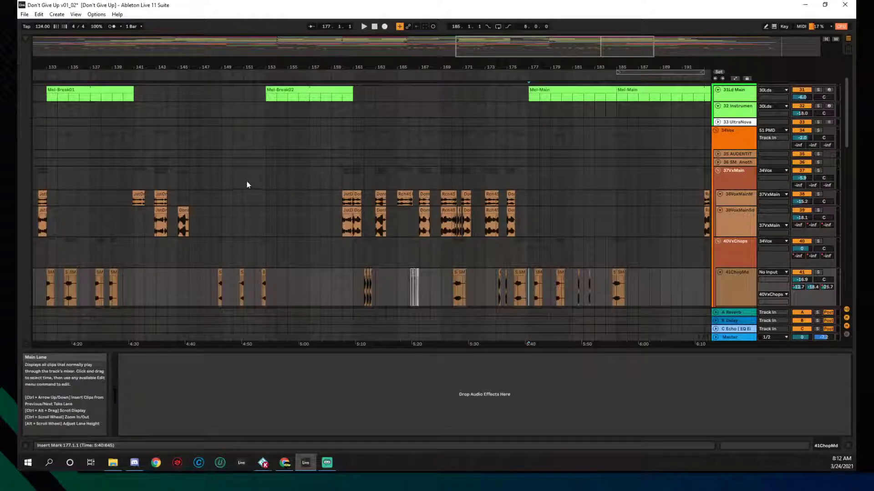
Step: Play the mix from bar 133, where the Mel-Break01 lead and the vocal chops begin
left_click(44, 285)
key("space")
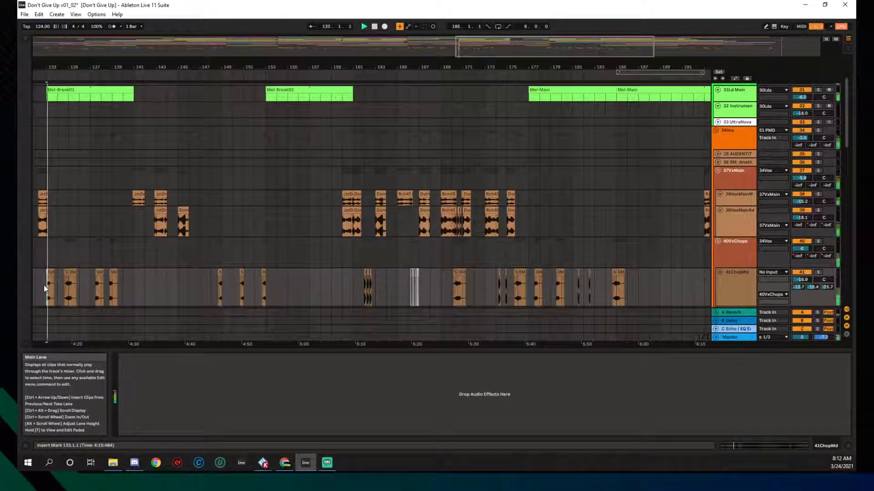
left_click_drag(95, 77, 305, 67)
Step: Replay the vocal chops with the lead from bar 105
left_click(100, 288)
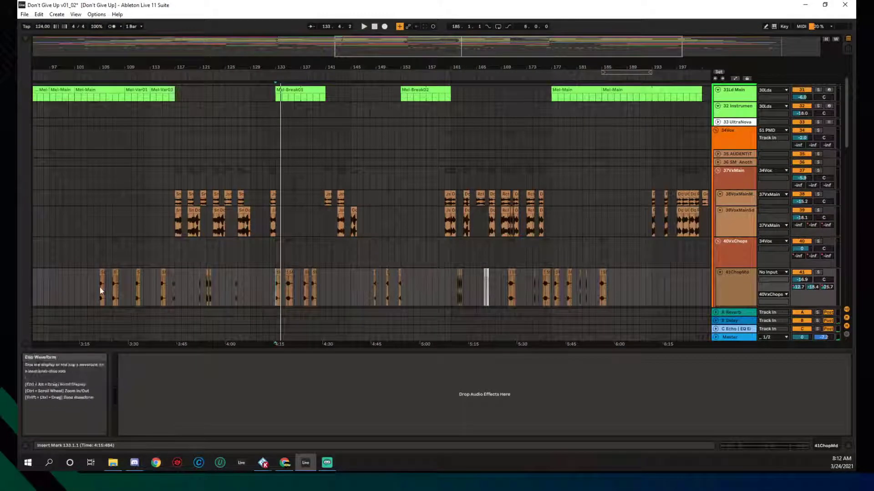
key("space")
key("space")
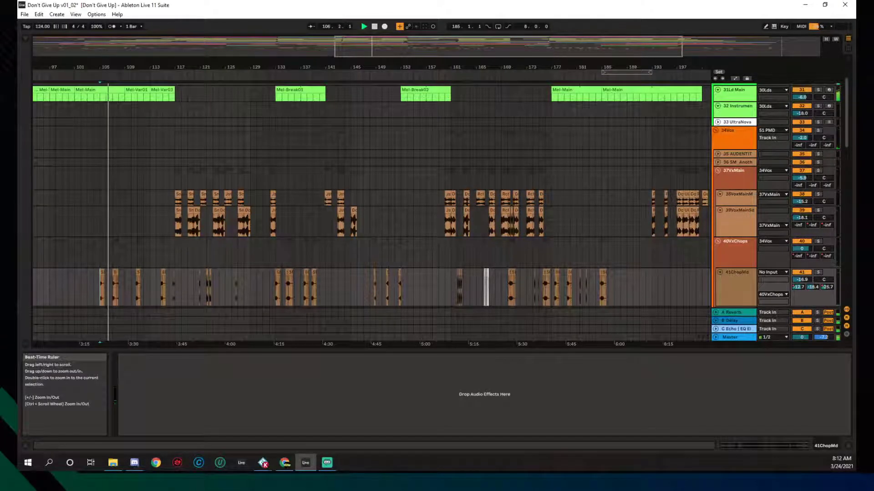
Step: Play the mix from bar 177 to hear the vocal chops with the Mel-Main lead
scroll(566, 188, "up", 5)
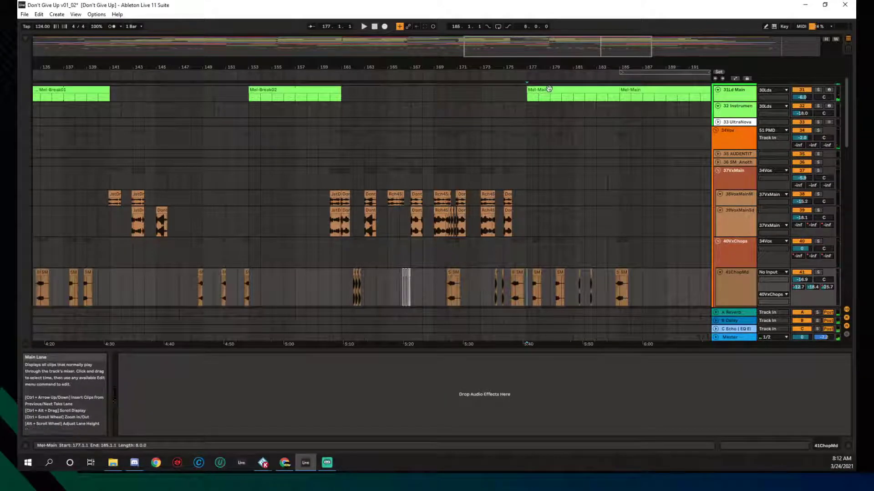
left_click(536, 204)
key("space")
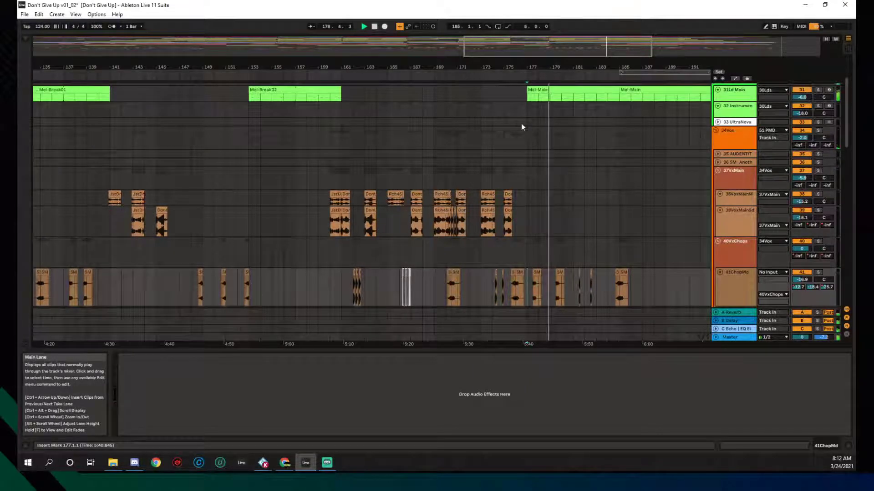
key("space")
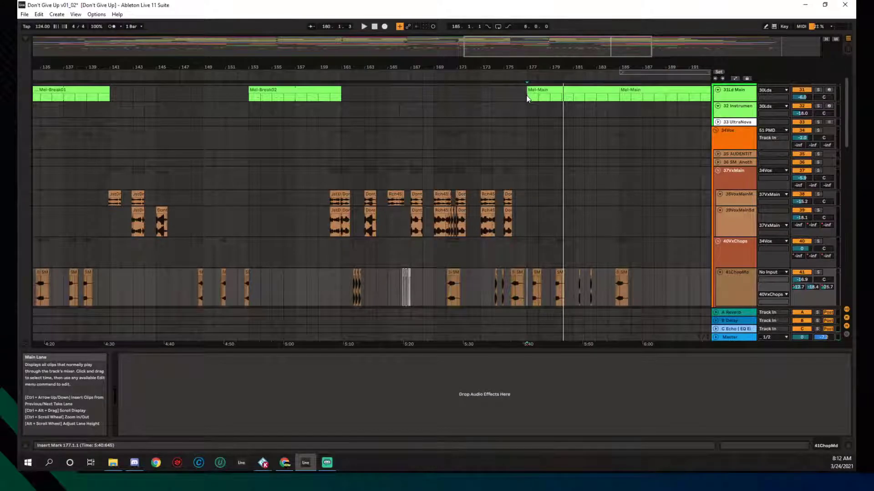
Step: Play the mix from bar 117 and follow the main vocals and chops through the BreakDownTwo section
left_click_drag(373, 70, 426, 111)
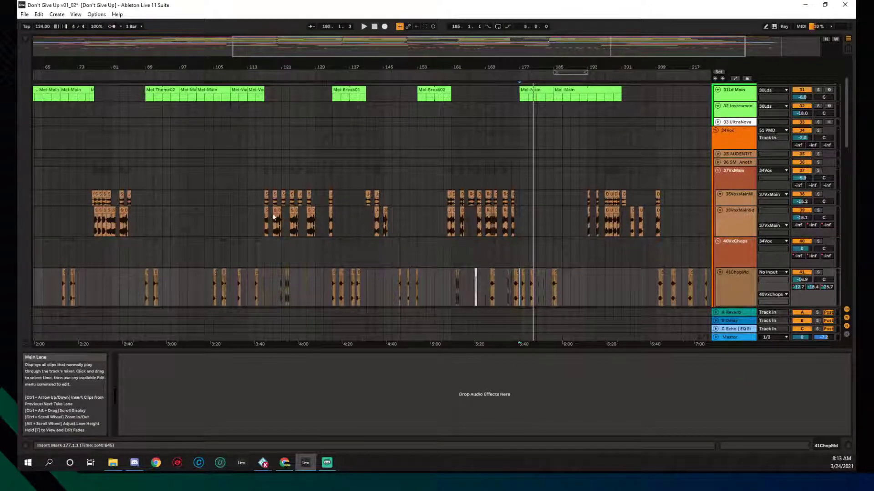
scroll(261, 194, "up", 4)
left_click(255, 272)
left_click(258, 287)
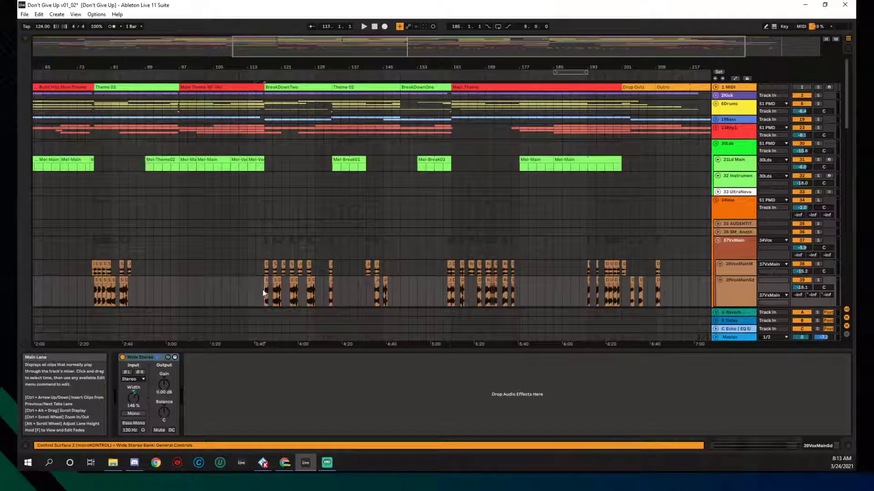
key("space")
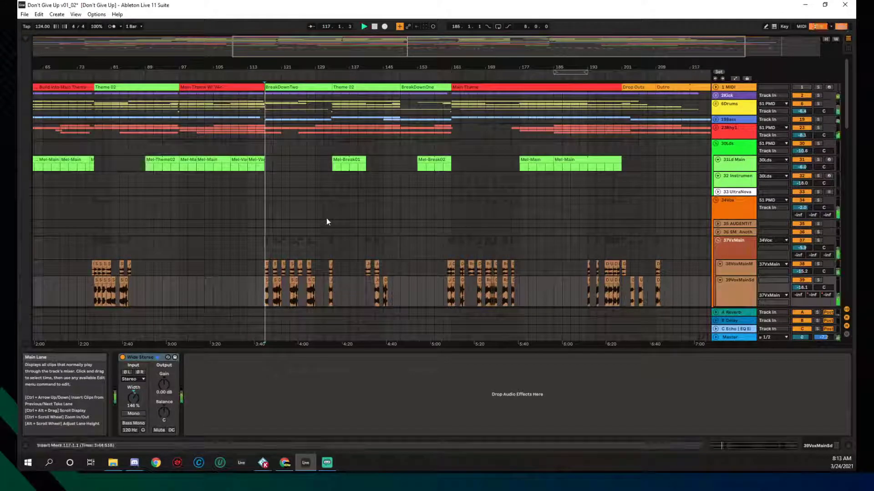
scroll(326, 218, "down", 1)
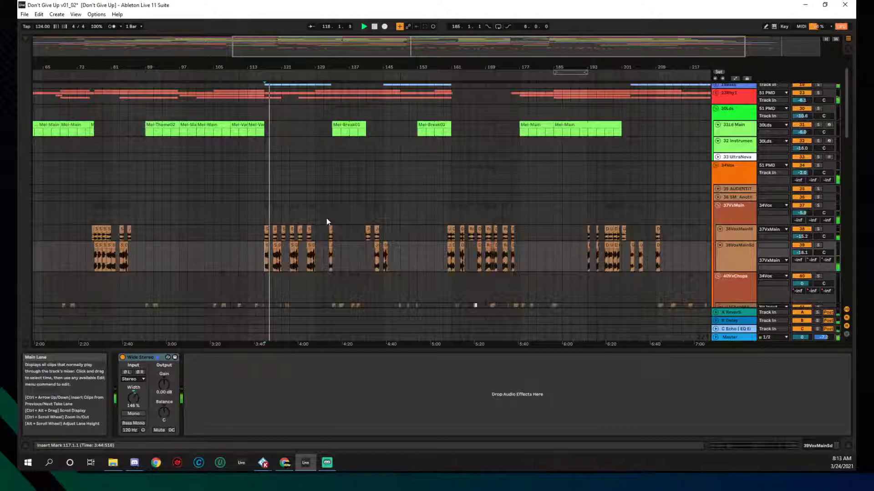
scroll(327, 221, "up", 1)
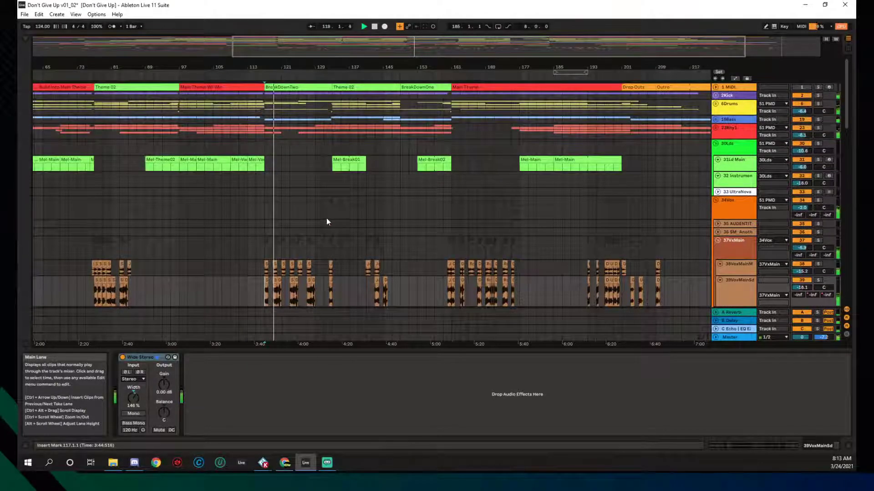
scroll(326, 218, "down", 2)
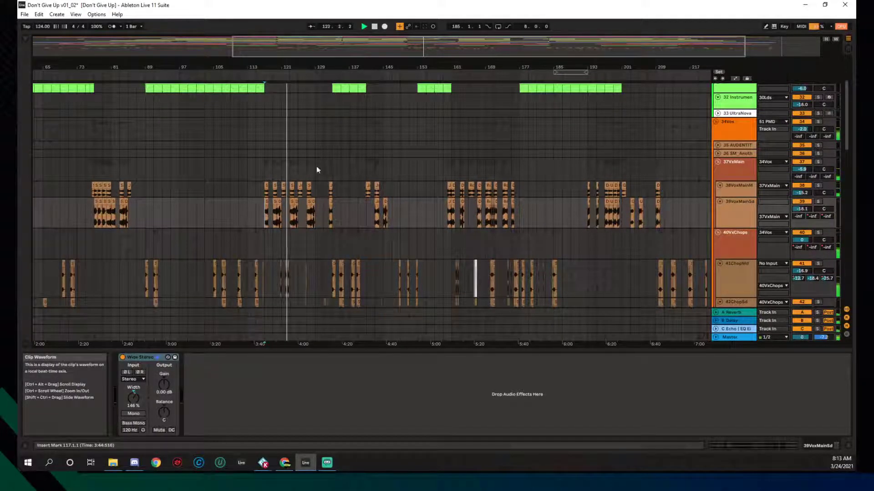
scroll(291, 137, "up", 2)
scroll(306, 141, "down", 1)
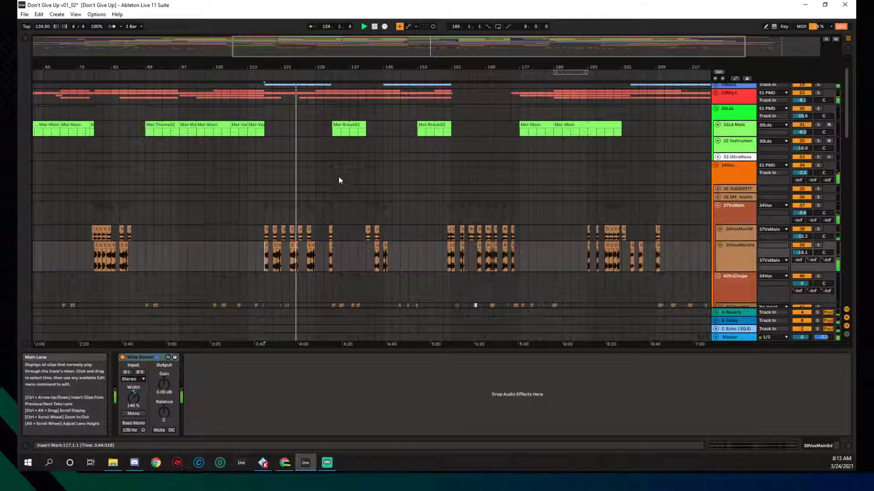
Step: Follow the lead melody, rhythm parts, main vocals and vocal chops as playback moves from BreakDownTwo into Theme 02
scroll(307, 164, "down", 4)
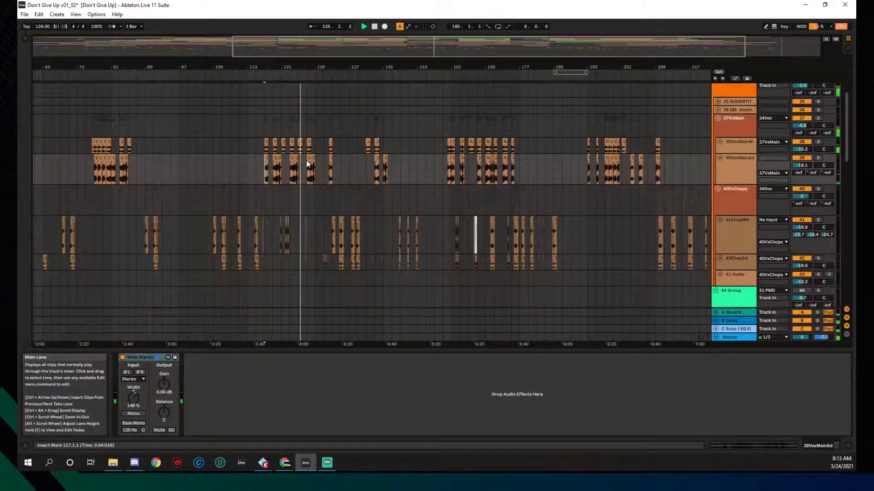
scroll(307, 164, "down", 1)
scroll(307, 168, "up", 7)
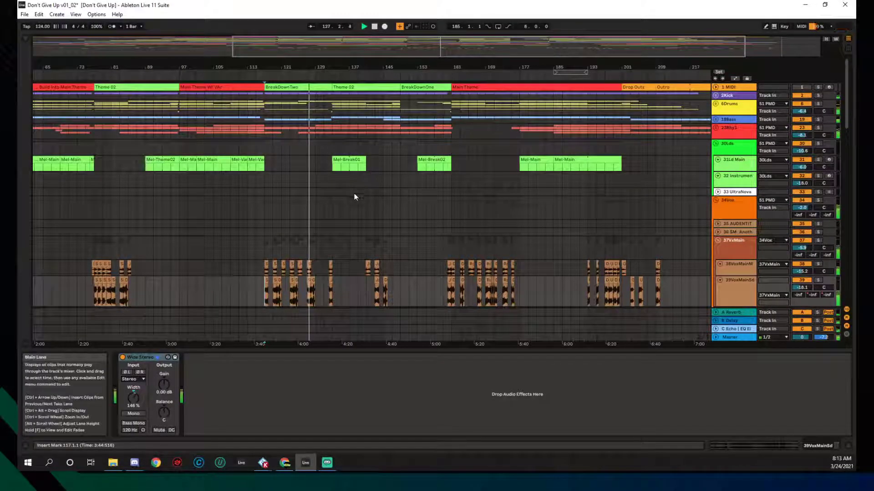
scroll(385, 203, "down", 5)
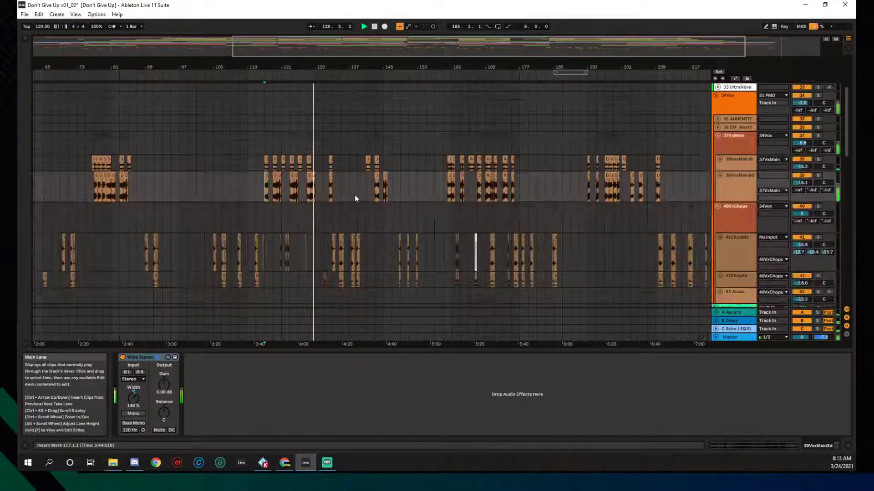
scroll(353, 194, "up", 4)
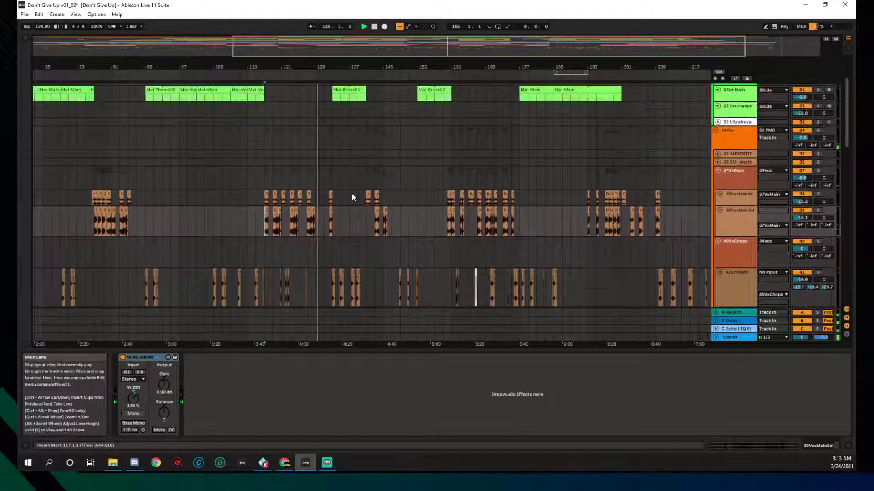
scroll(353, 197, "up", 2)
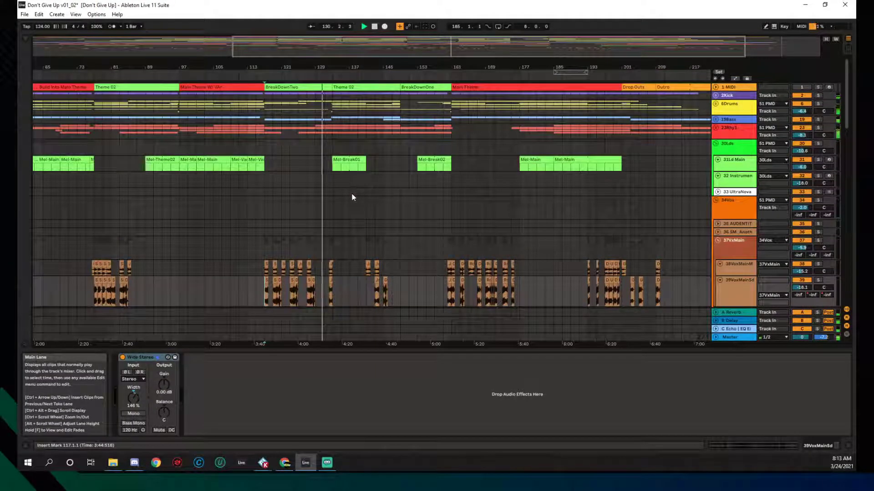
key("alt+u")
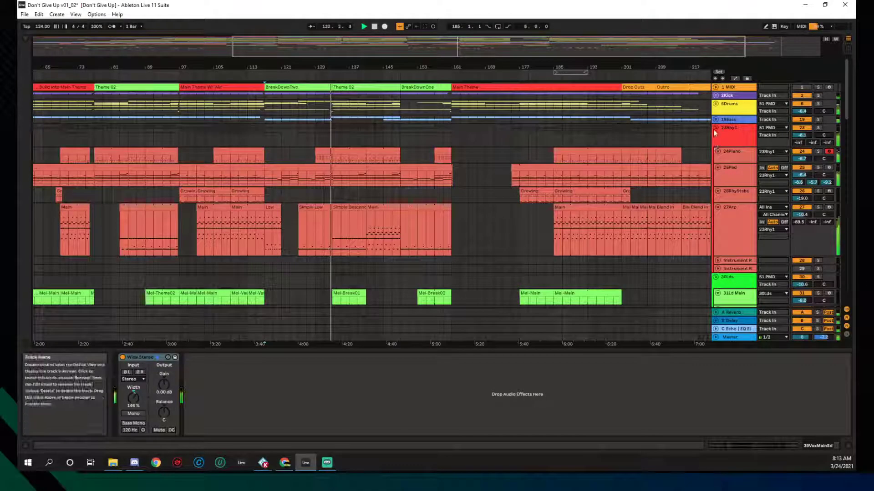
scroll(410, 139, "down", 10)
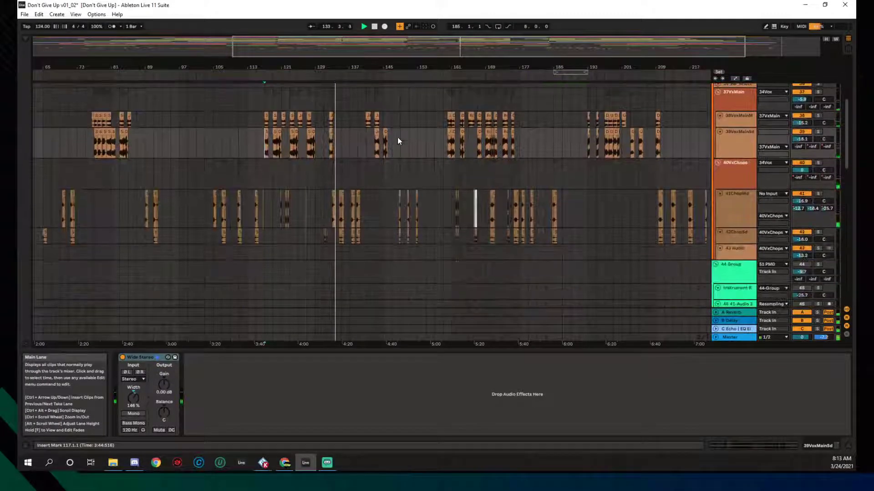
scroll(397, 138, "up", 5)
scroll(398, 137, "down", 3)
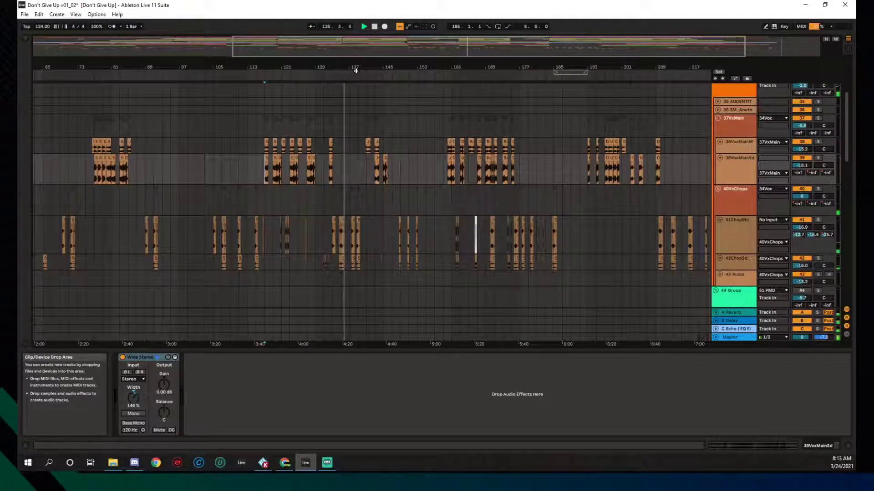
Step: Set the clip gain of the JstDntGv vocal clip at bar 141 on 38VoxMainMd to 5 dB
left_click_drag(354, 68, 332, 282)
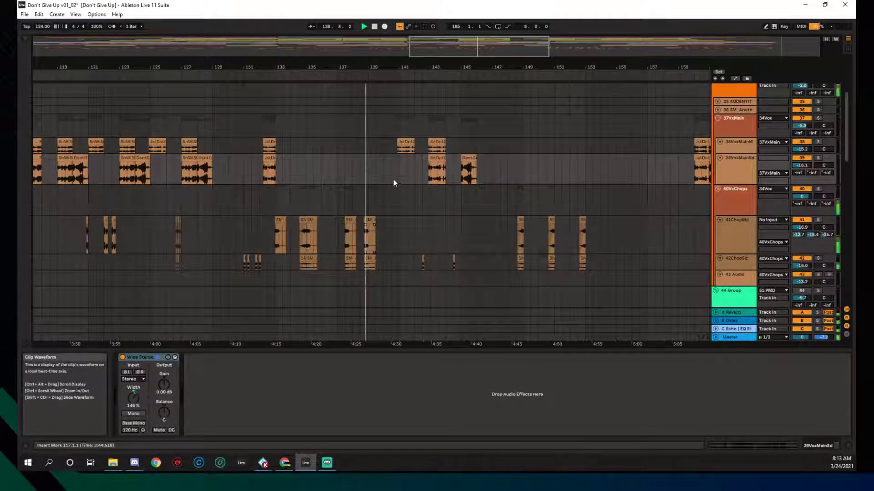
left_click_drag(446, 69, 283, 65)
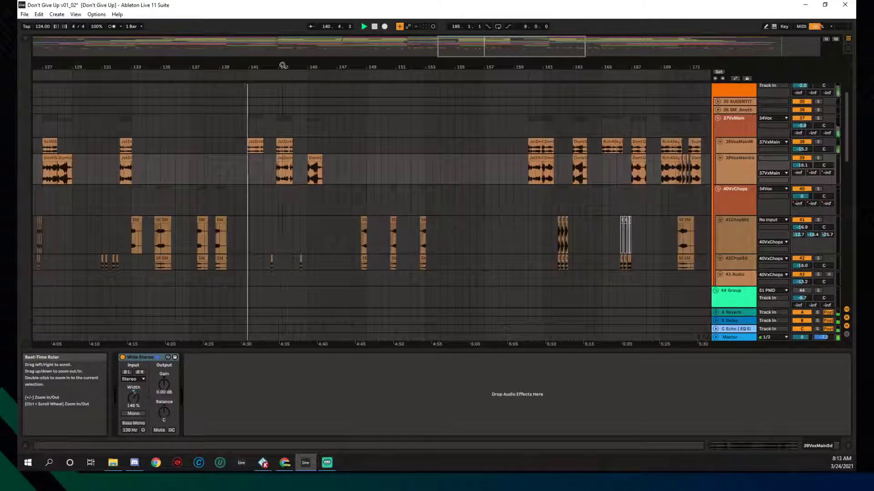
double_click(258, 142)
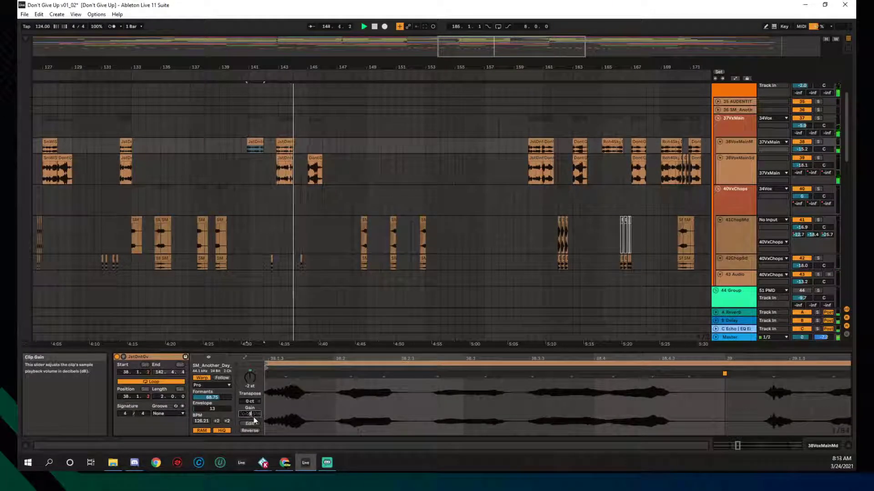
type("5")
key("Return")
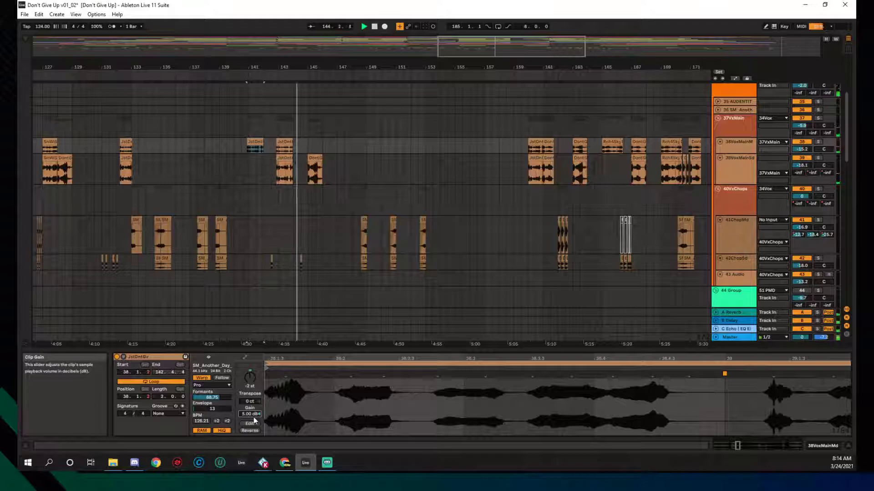
Step: Set the gain of the JstDntGv clip at bar 143 on 38VoxMainMd to 5 dB and open the one at bar 160
left_click(284, 142)
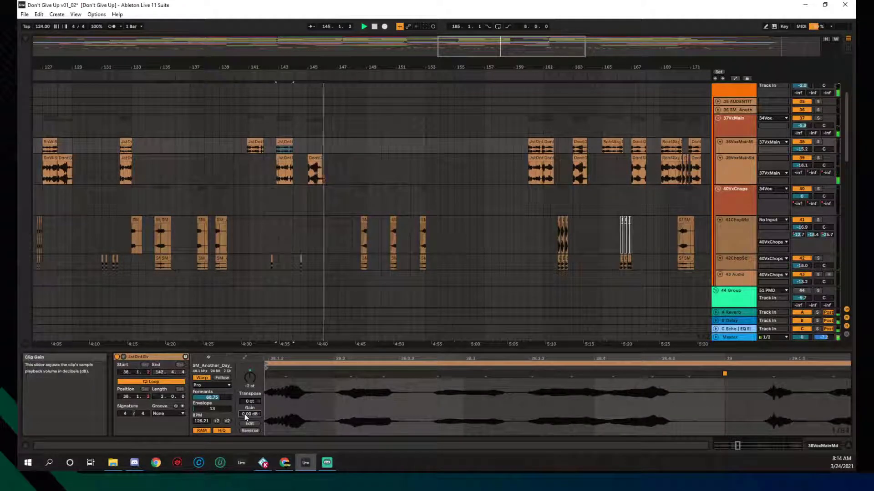
type("5")
key("Return")
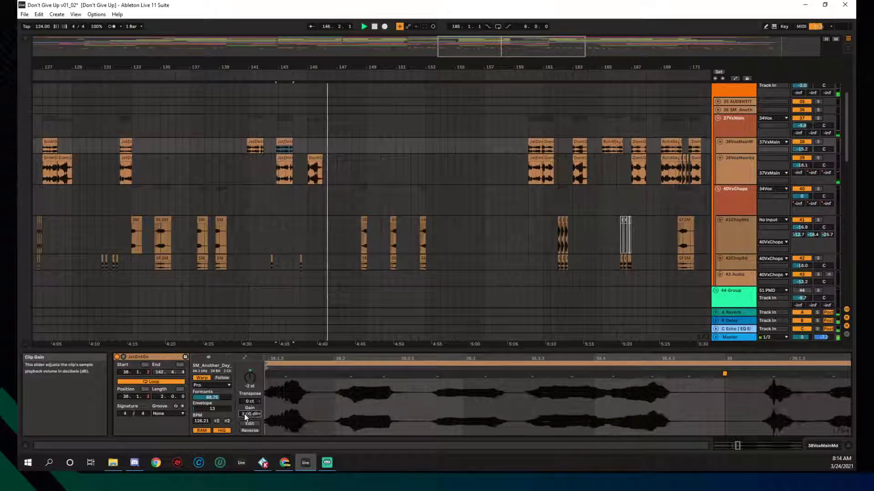
left_click(538, 142)
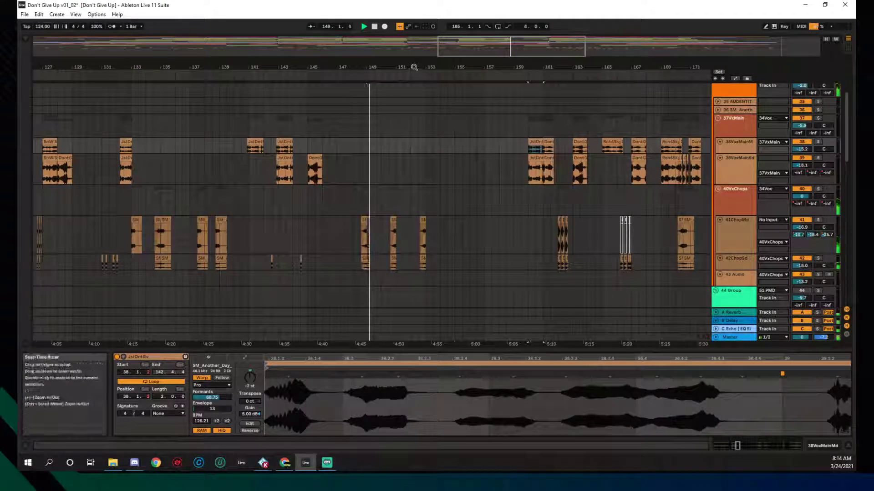
Step: Follow the playback through BreakDownOne into the Main Theme, examining the drum tracks, main vocals and chops around bar 161
left_click_drag(414, 69, 413, 83)
left_click_drag(322, 82, 322, 71)
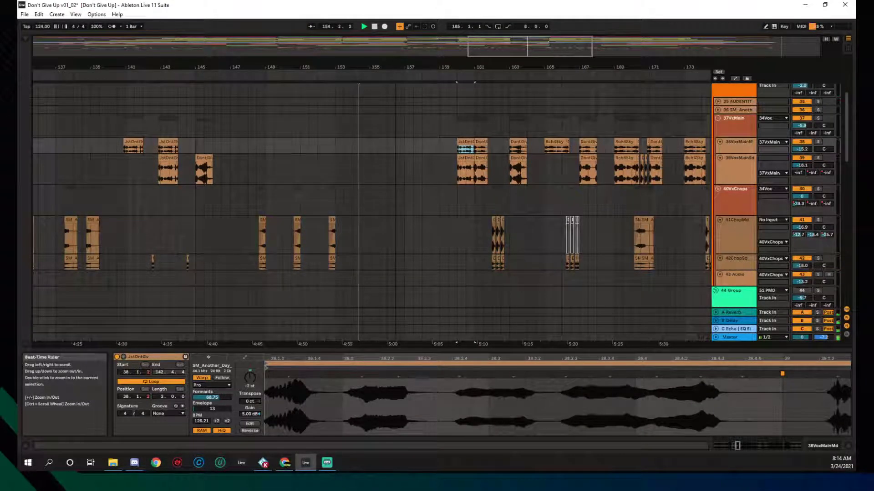
left_click_drag(382, 67, 373, 64)
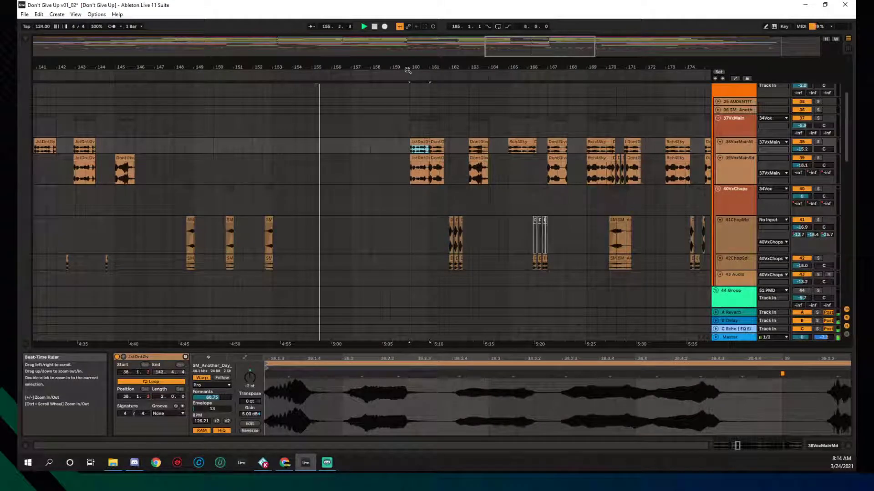
left_click_drag(391, 67, 392, 57)
scroll(375, 108, "up", 5)
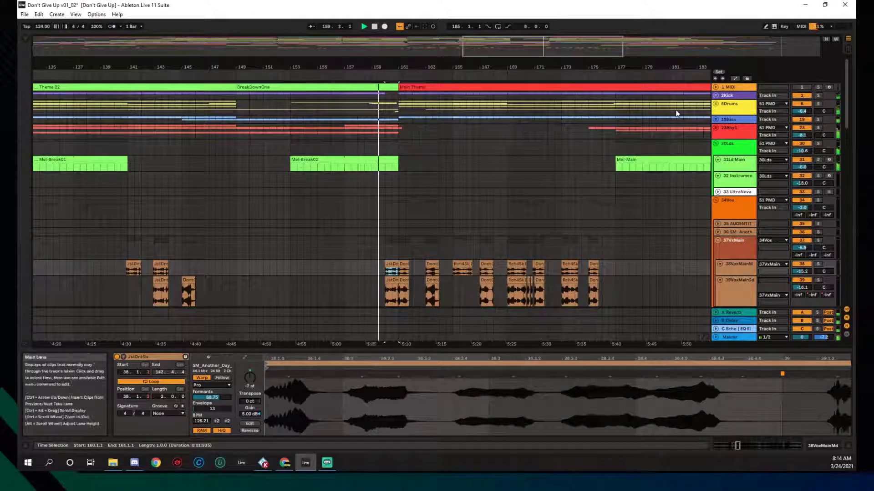
left_click(715, 104)
scroll(506, 123, "down", 4)
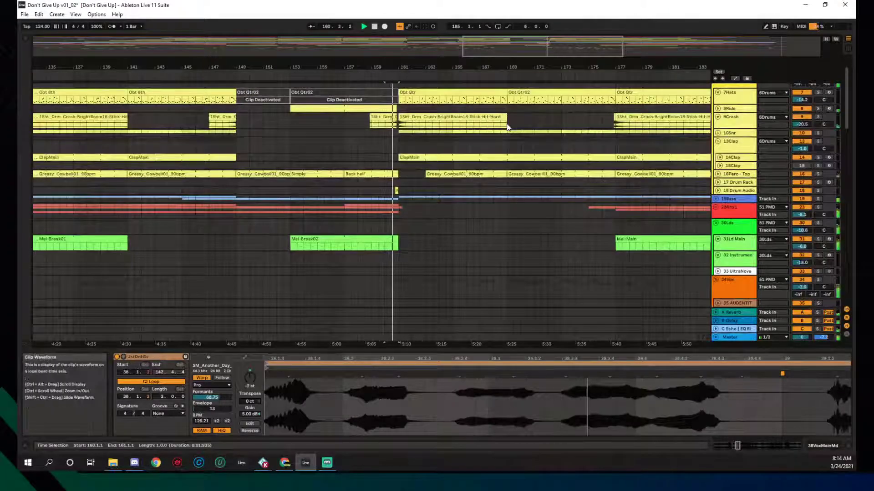
scroll(506, 123, "down", 10)
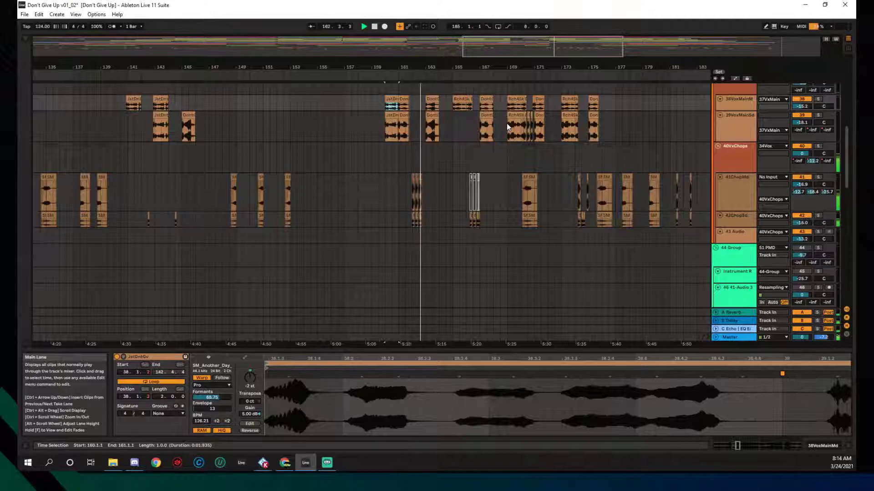
Step: Shorten the three DontGive2 chops at bar 162 on 41ChopMd to about 0.3 seconds each and play them back
left_click_drag(429, 68, 427, 146)
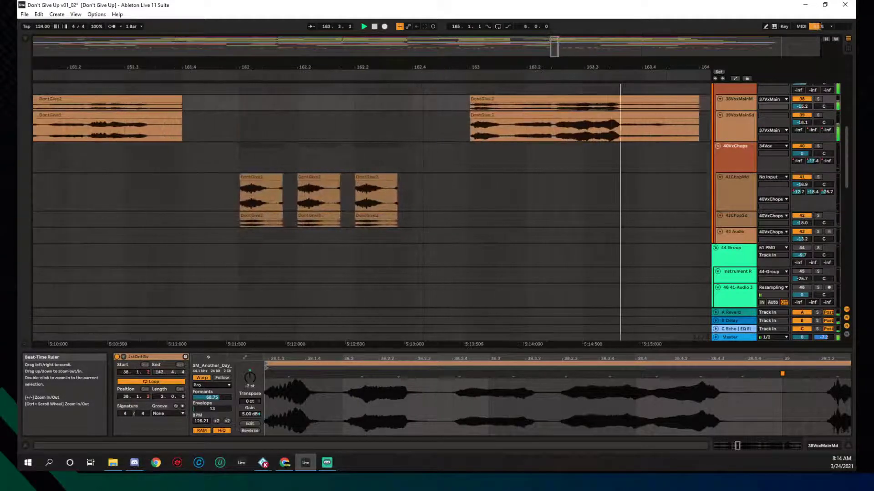
left_click_drag(280, 177, 240, 179)
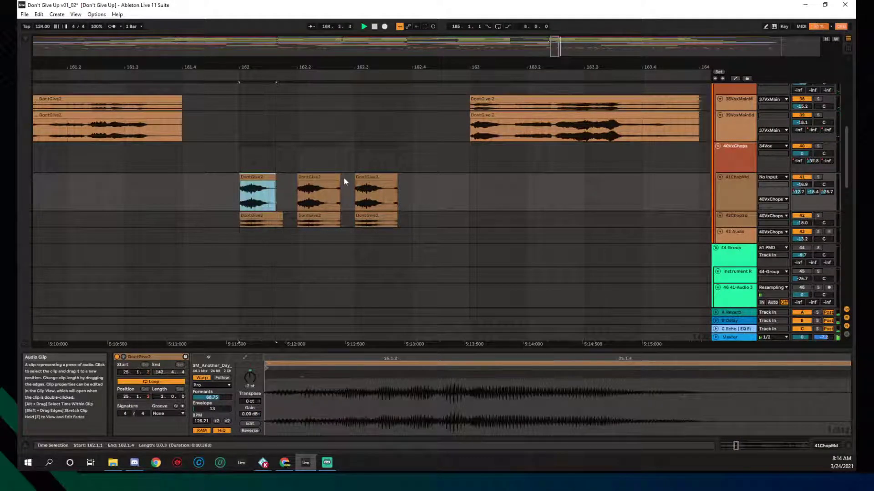
left_click_drag(340, 178, 333, 178)
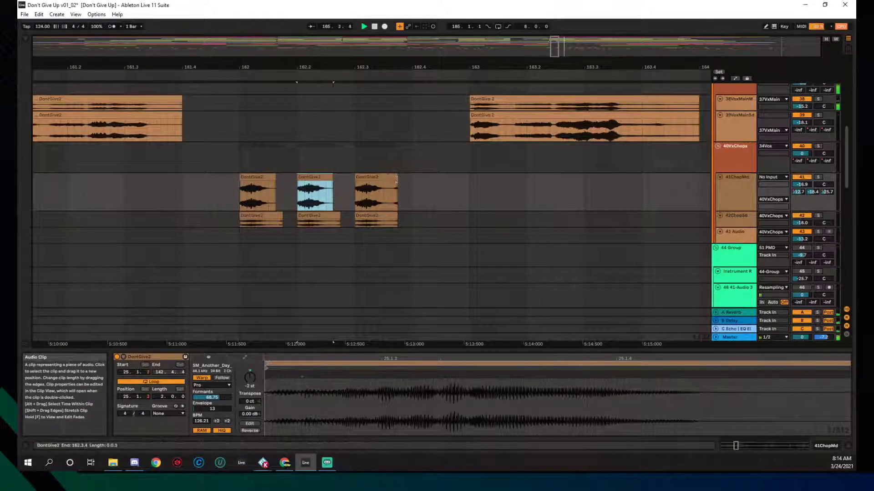
left_click_drag(397, 178, 390, 179)
left_click(260, 184)
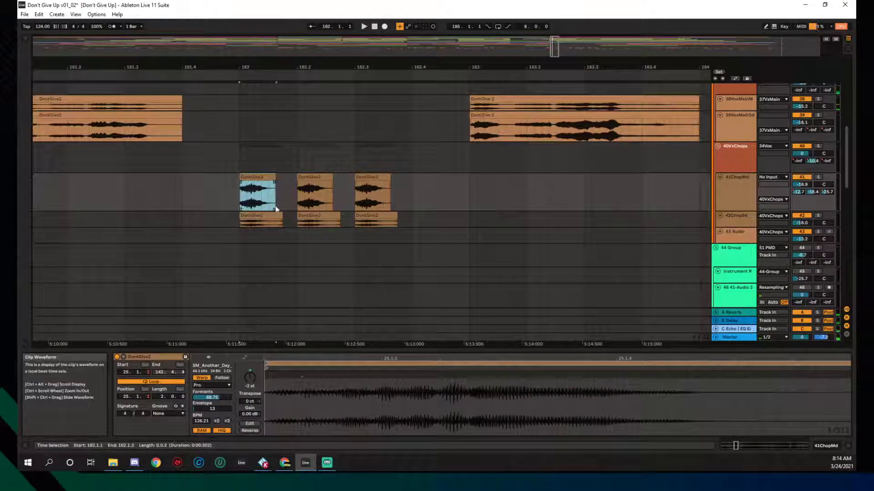
key("space")
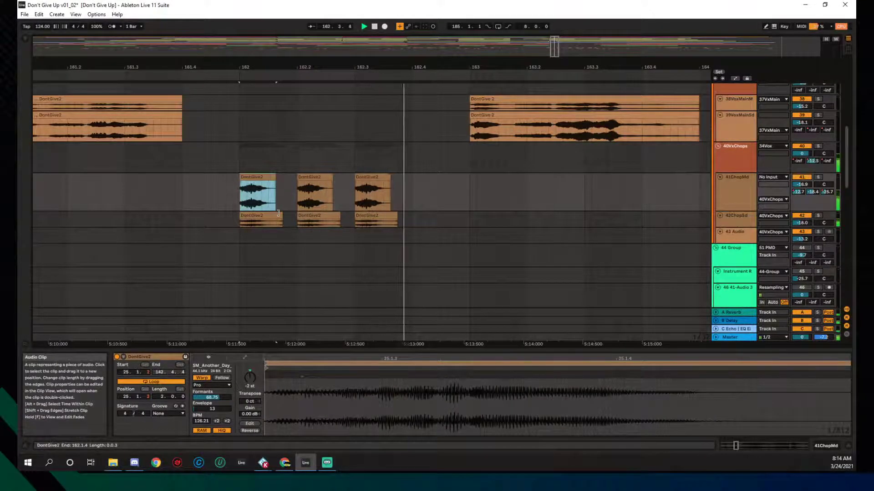
key("space")
Step: Trim the three matching chops on 42ChopSd to the same ends as those on 41ChopMd and replay from bar 162
left_click_drag(282, 218, 275, 218)
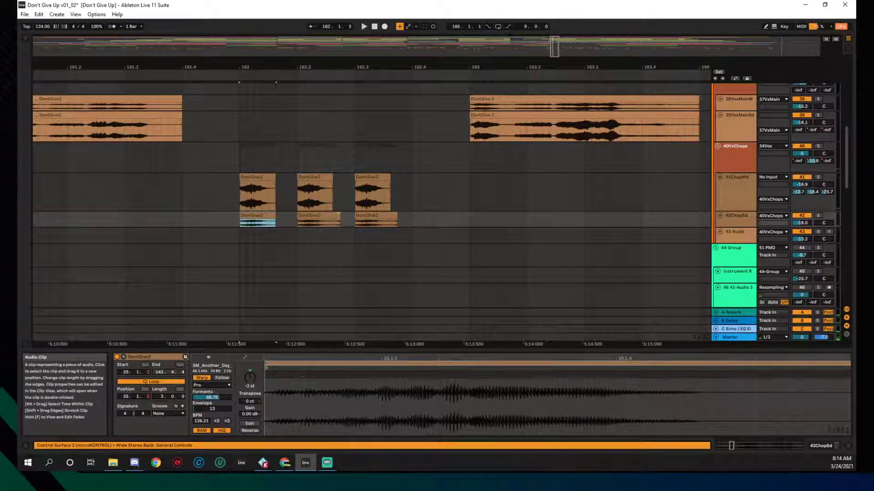
left_click_drag(339, 216, 337, 221)
left_click_drag(393, 216, 391, 216)
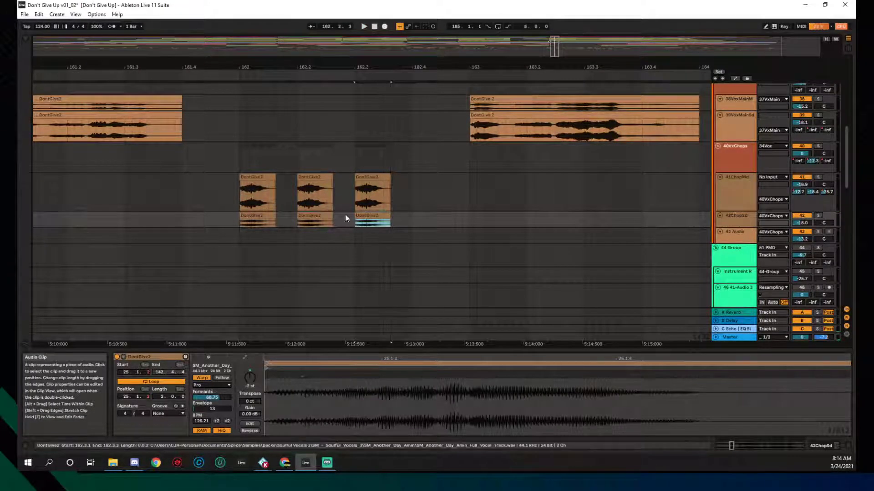
left_click(249, 178)
key("space")
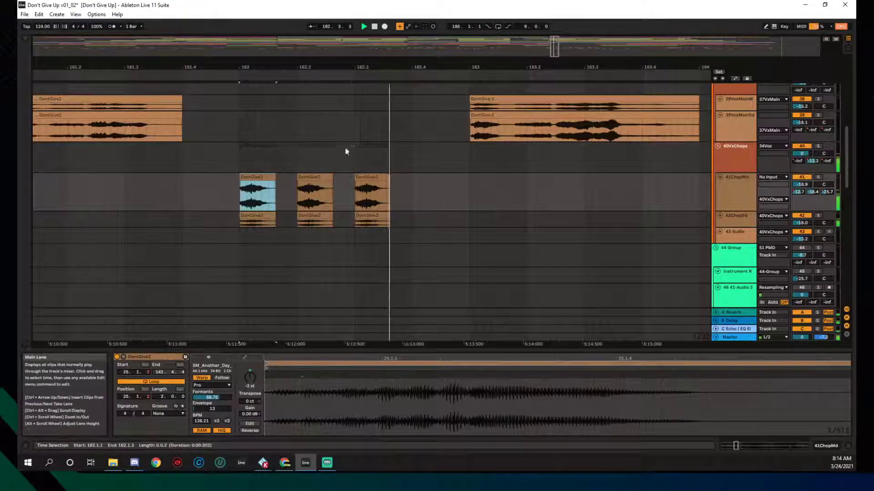
Step: Examine the drum, lead and vocal tracks between bars 155 and 172 while the Main Theme plays
left_click_drag(336, 61, 336, 43)
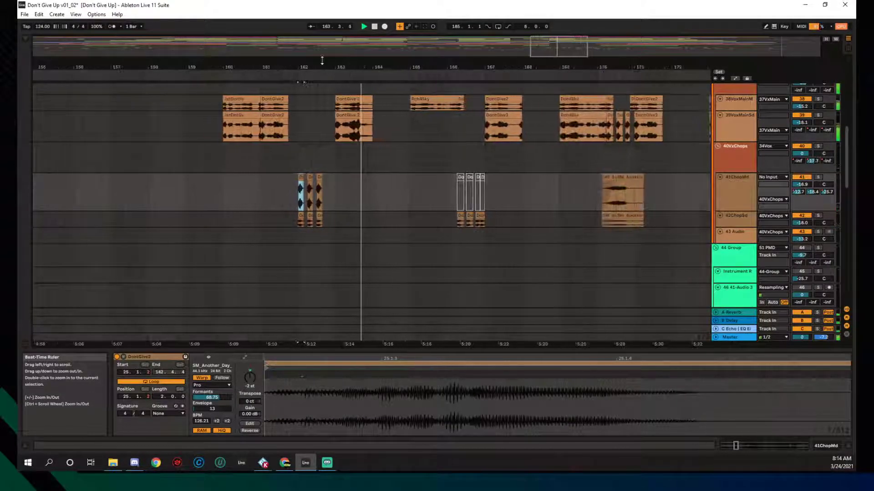
scroll(438, 146, "up", 5)
scroll(436, 147, "up", 6)
scroll(412, 146, "down", 5)
scroll(412, 146, "up", 7)
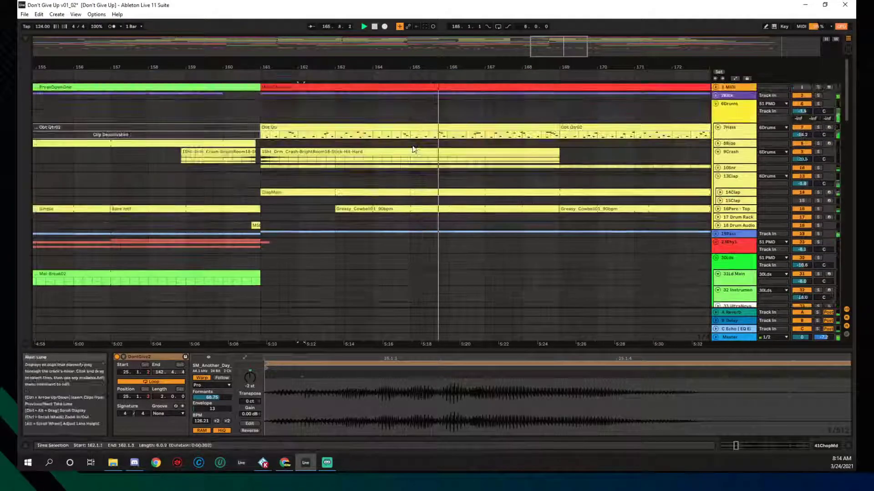
scroll(412, 146, "down", 8)
scroll(412, 148, "down", 2)
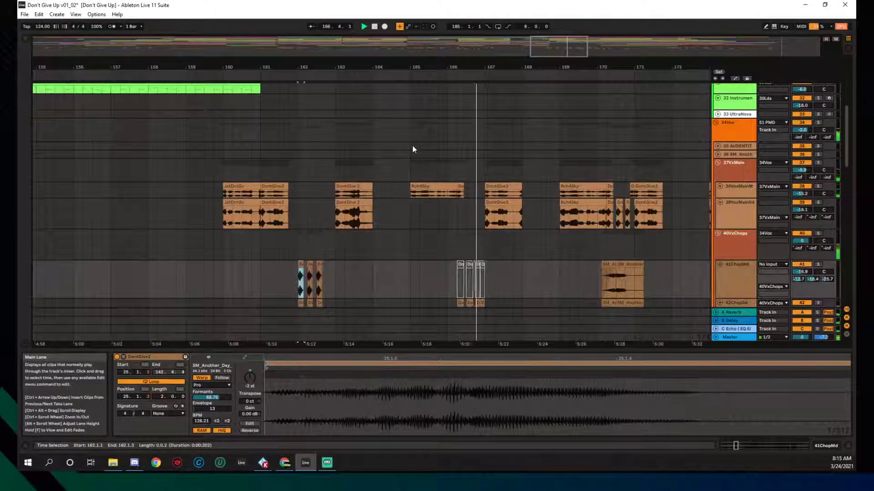
scroll(437, 147, "down", 3)
Step: Shorten the first two DontGive2 chops in bar 166 on 42ChopSd, below the deactivated clips
left_click_drag(474, 66, 398, 253)
left_click(353, 238)
mouse_move(353, 237)
left_mouse_down()
mouse_move(337, 237)
mouse_move(346, 237)
left_mouse_up()
left_click_drag(408, 238, 401, 237)
left_click(434, 238)
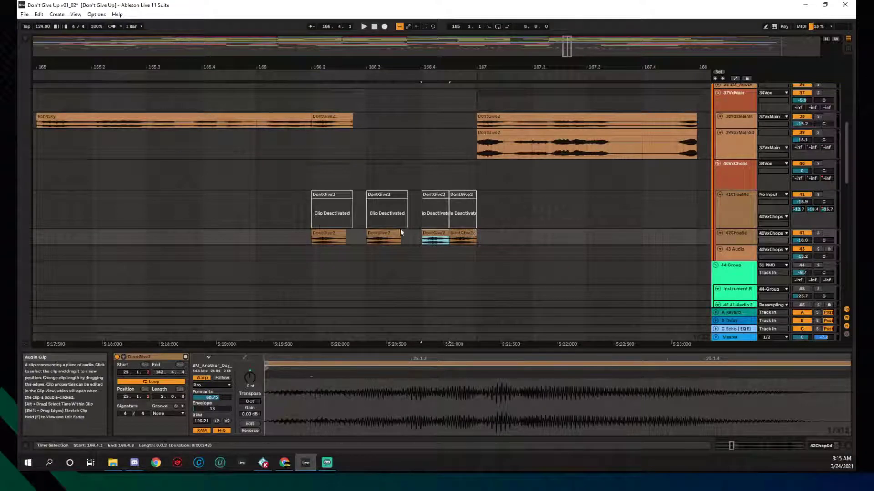
Step: Play the mix from the first shortened chop in bar 166 to check the chops against the main vocals
left_click_drag(383, 68, 194, 179)
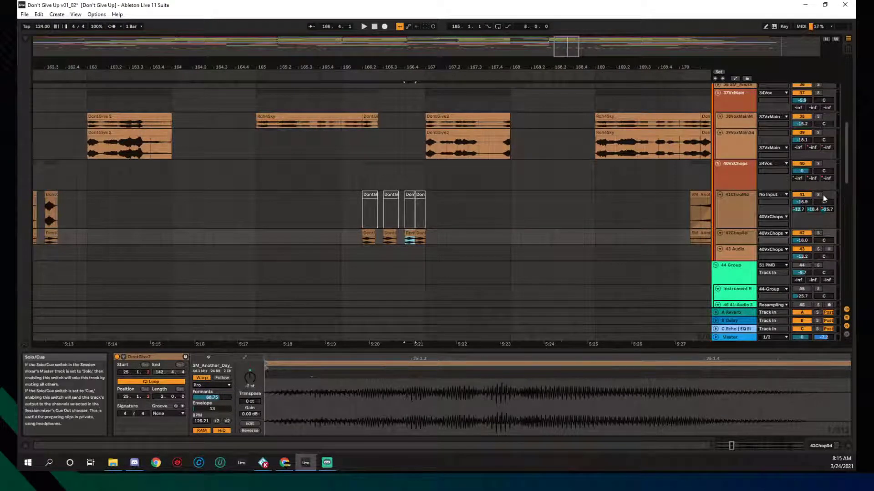
left_click(366, 233)
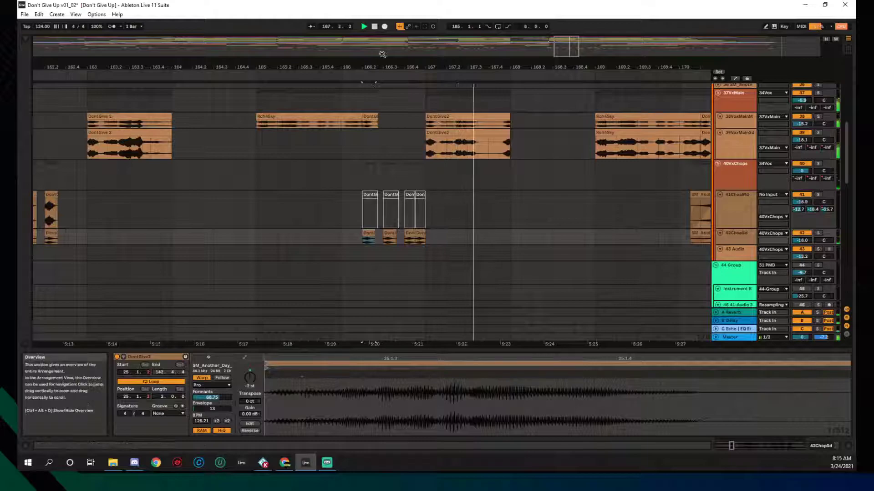
left_click_drag(372, 67, 366, 38)
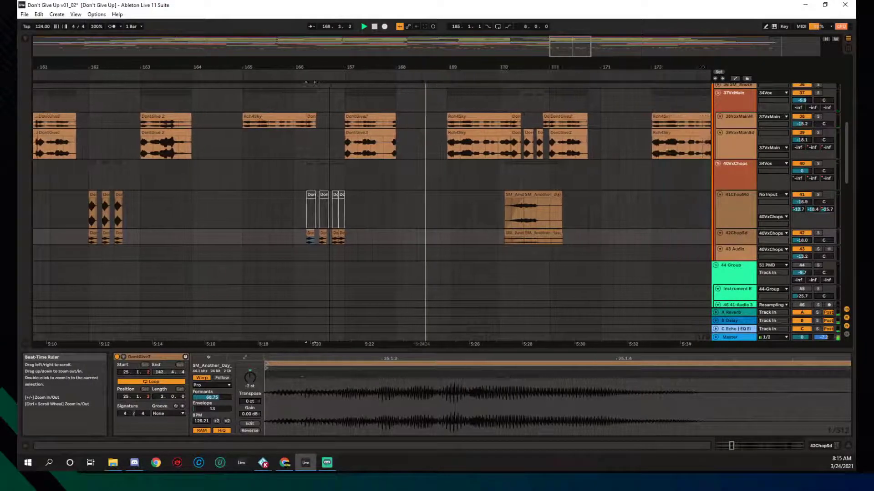
Step: Shorten the DontGive2 clips in bar 167 on 38VoxMainMd and 39VoxMainSd to three beats
left_click(390, 120)
left_click_drag(395, 145, 383, 146)
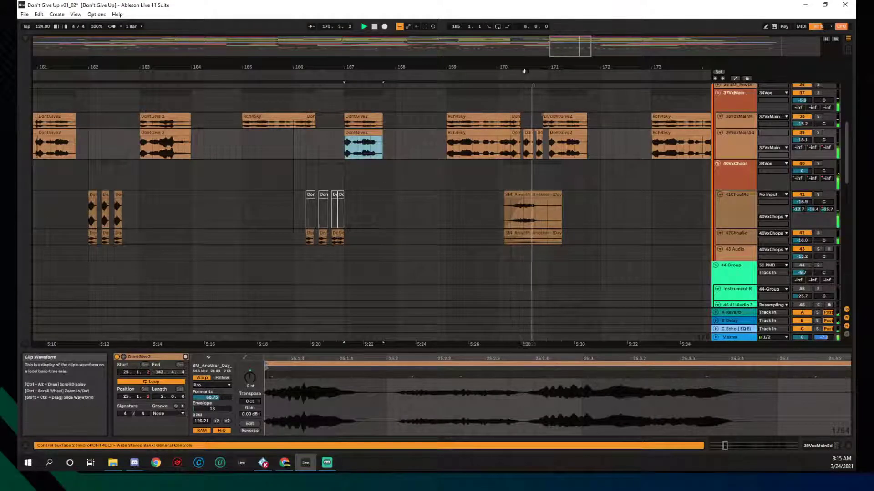
left_click_drag(356, 77, 291, 72)
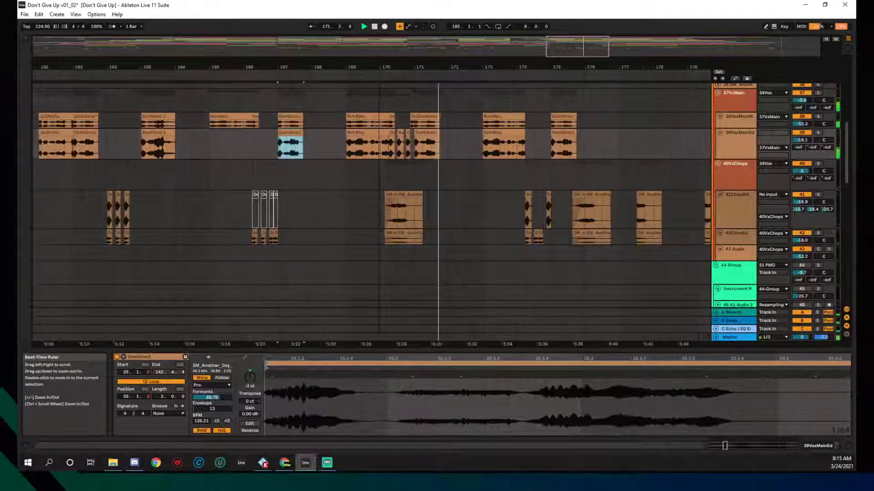
Step: Shorten the chop starting at 179.3 to two beats on both 41ChopMd and 42ChopSd
scroll(447, 164, "up", 4)
scroll(449, 166, "down", 3)
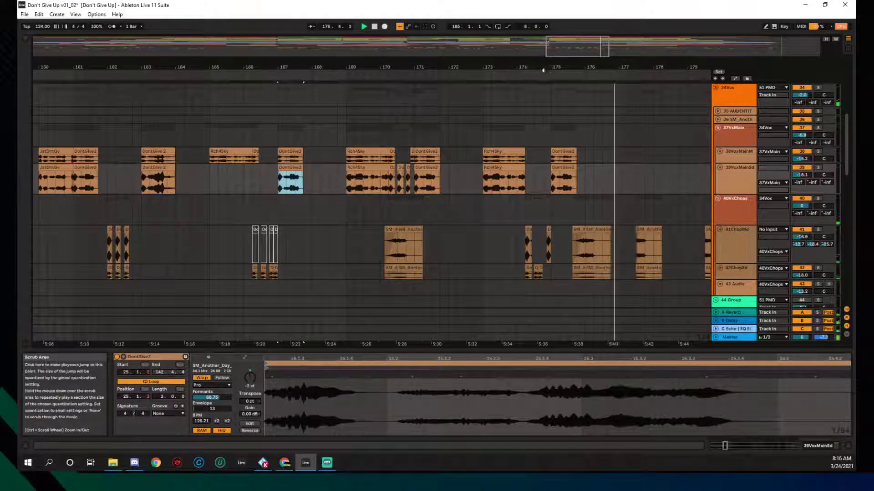
scroll(543, 71, "down", 5)
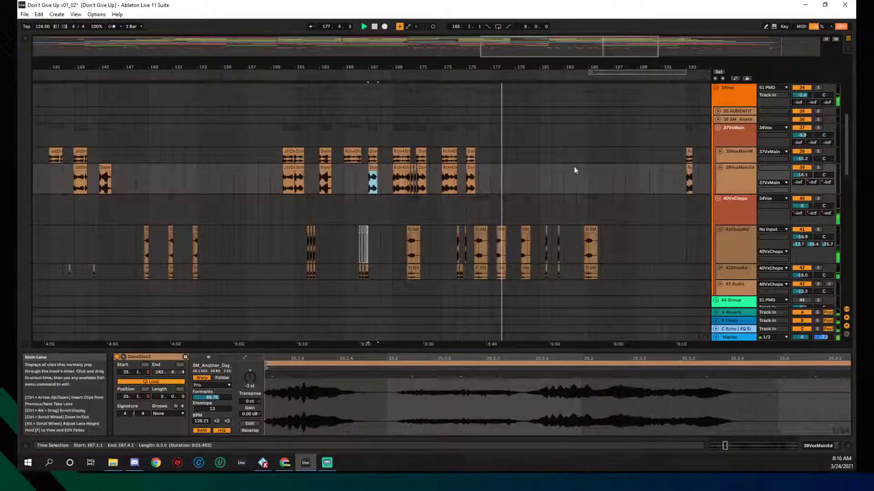
scroll(574, 167, "up", 10)
scroll(573, 171, "down", 5)
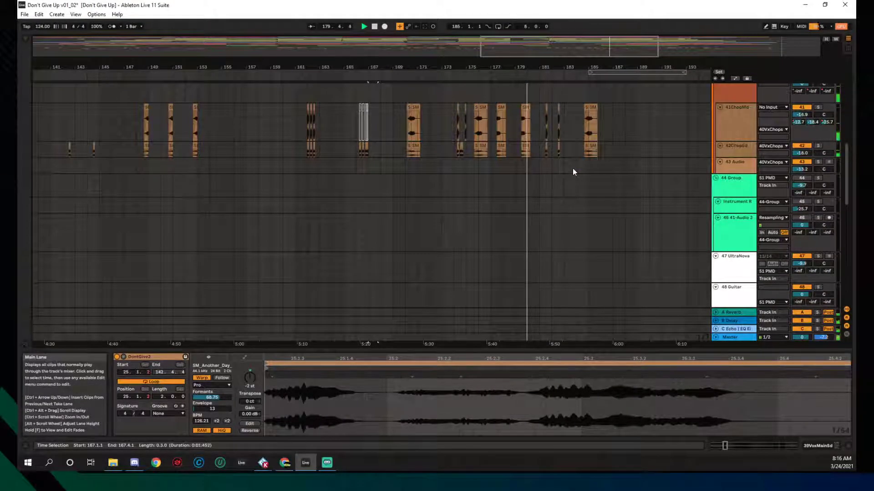
scroll(572, 169, "up", 3)
scroll(531, 82, "up", 5)
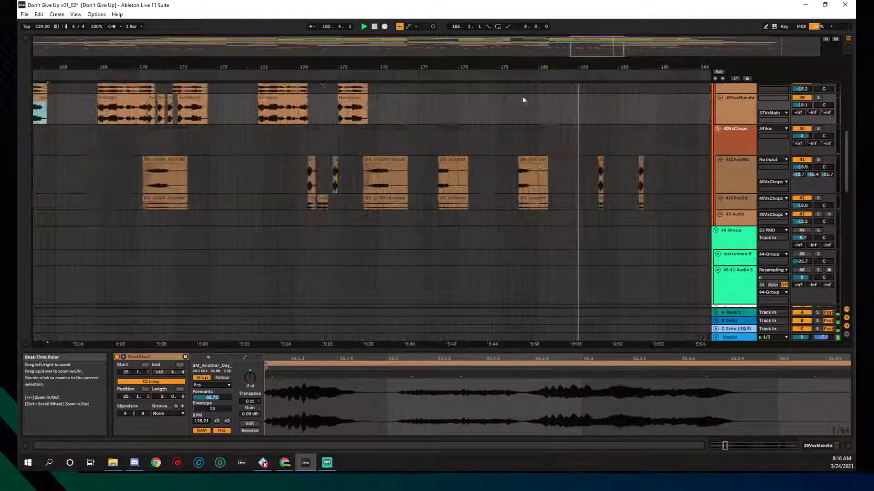
left_click_drag(520, 180, 549, 198)
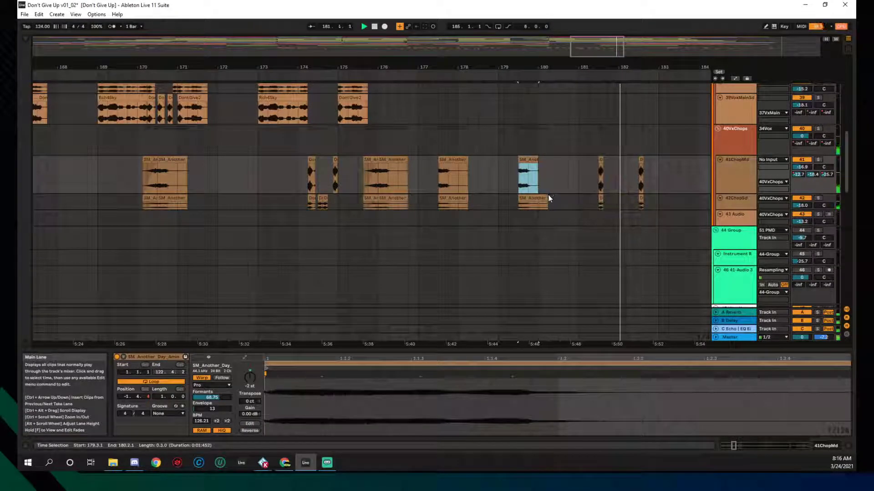
key("Down")
Step: Make the arrangement view follow the playback and unfold the 23Rhy1 group
scroll(580, 58, "down", 3)
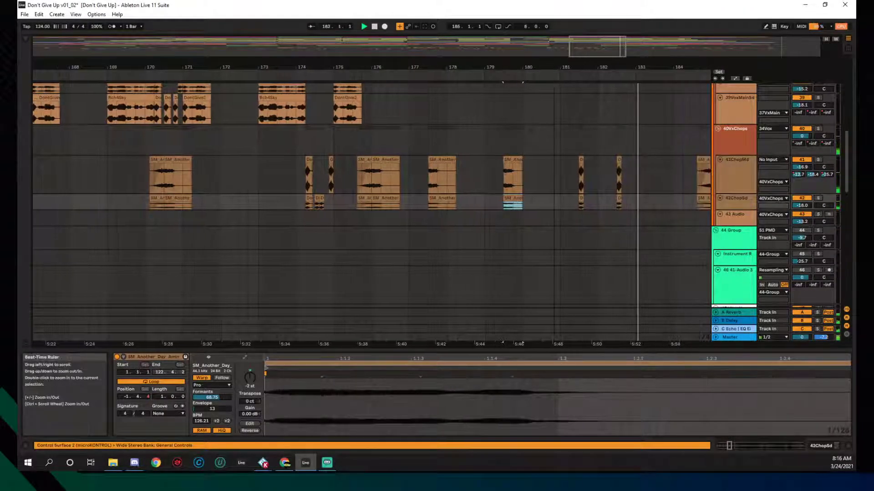
scroll(575, 136, "up", 2)
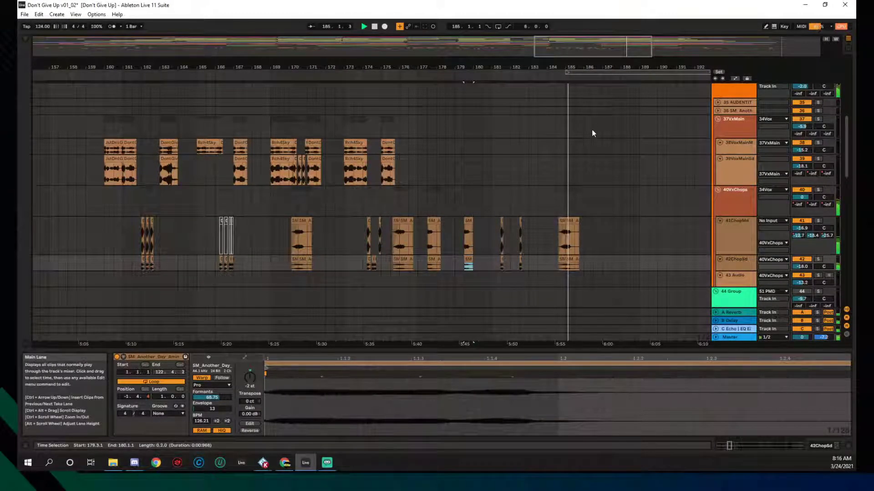
key("ctrl+f")
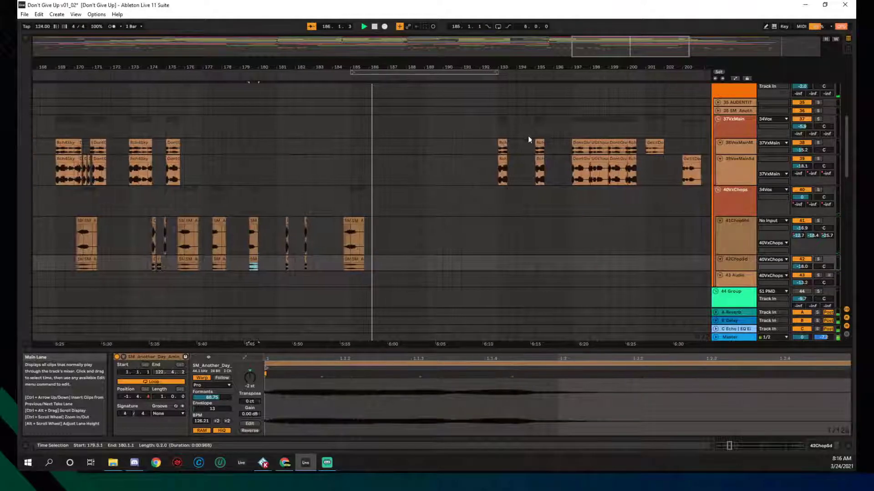
scroll(478, 152, "up", 8)
scroll(478, 153, "up", 3)
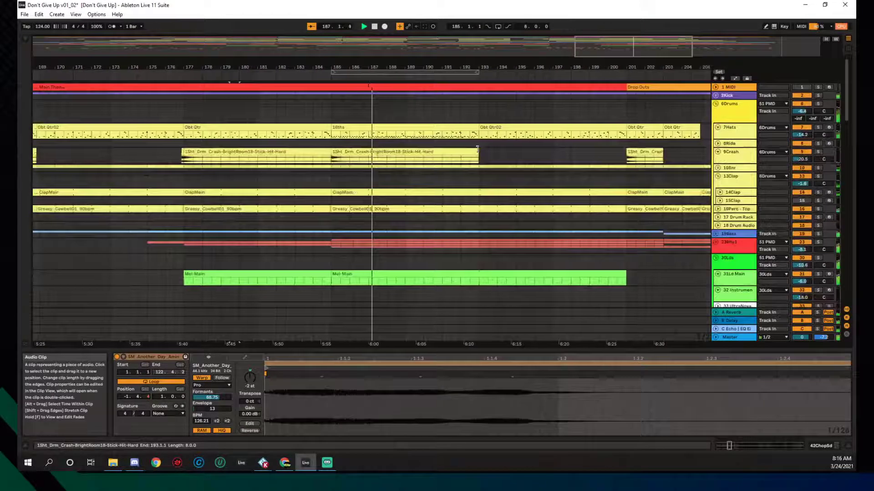
left_click(717, 244)
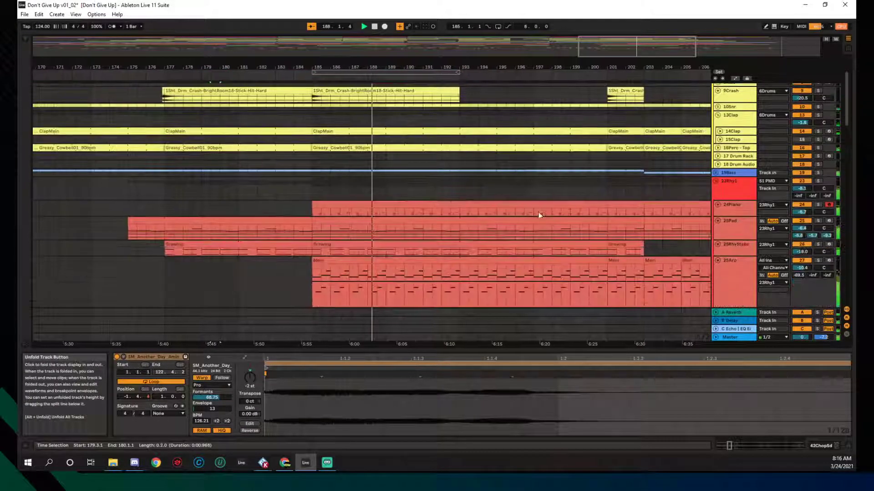
Step: Examine the rhythm, lead, vocal and drum tracks while playback continues from about bar 188
scroll(500, 200, "down", 5)
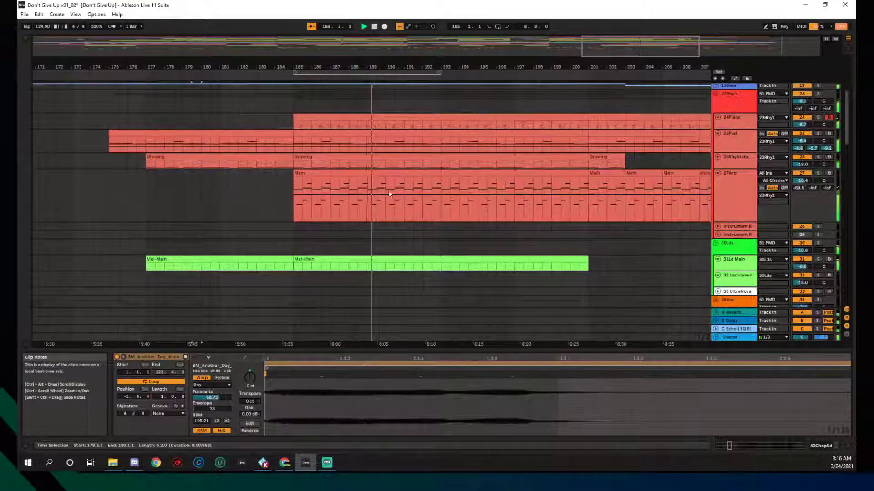
scroll(383, 196, "down", 2)
scroll(383, 196, "down", 4)
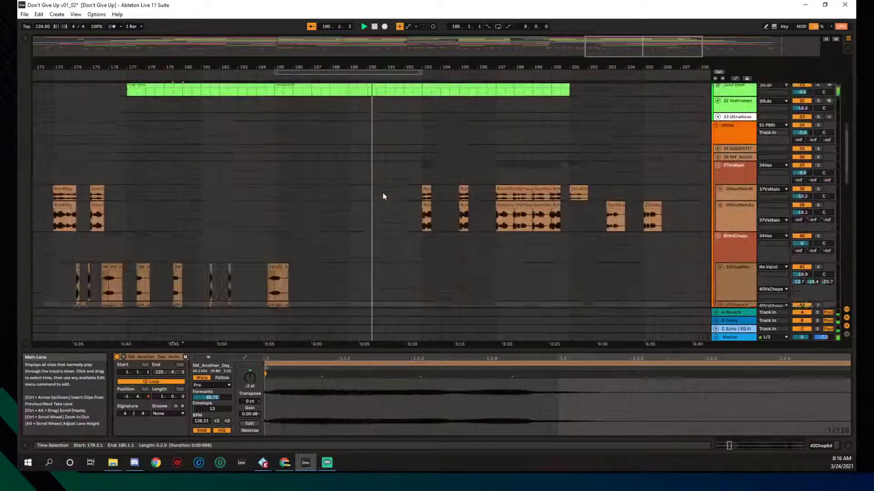
scroll(383, 196, "up", 5)
scroll(383, 195, "up", 5)
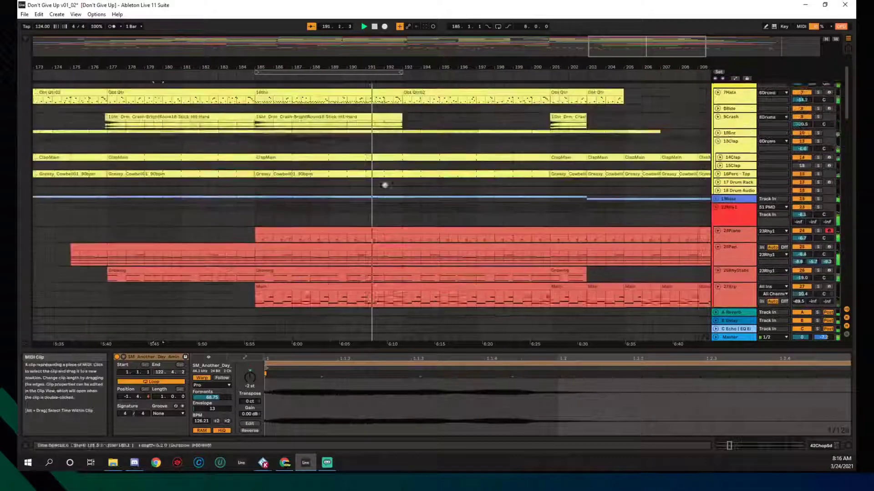
scroll(385, 187, "down", 8)
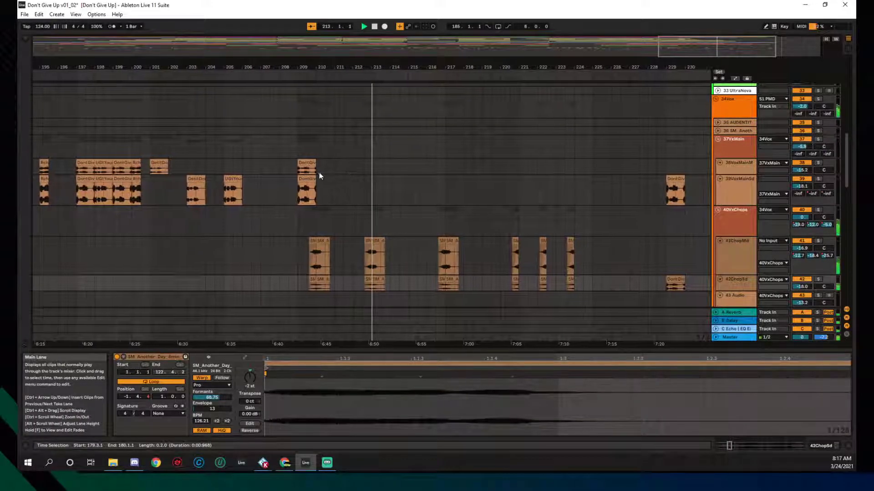
Step: Copy the DontGive2 clips at bar 209 on both main vocal tracks to bar 211 and play from bar 209
left_click(307, 172)
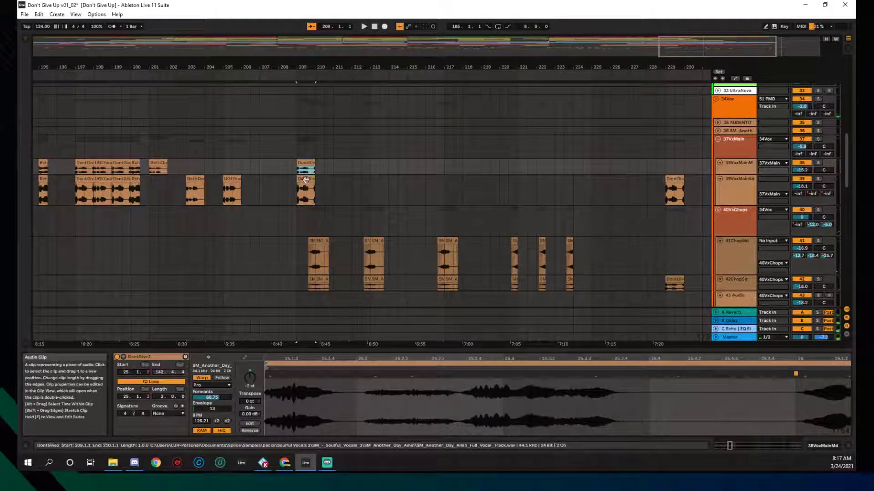
left_click(306, 179, "shift")
left_click_drag(354, 167, 347, 165)
left_click(306, 167)
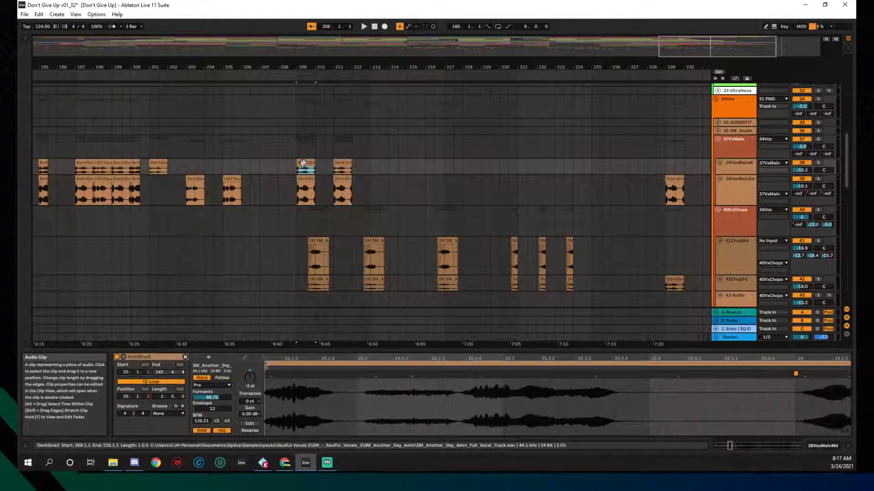
key("space")
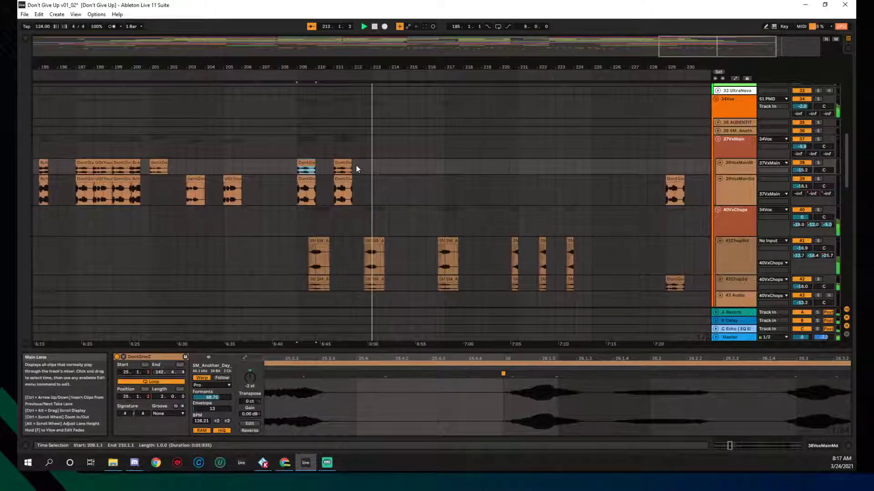
key("space")
Step: Move the chops beginning late in bar 212 on 41ChopMd and 42ChopSd back to the start of bar 212
left_click(336, 165)
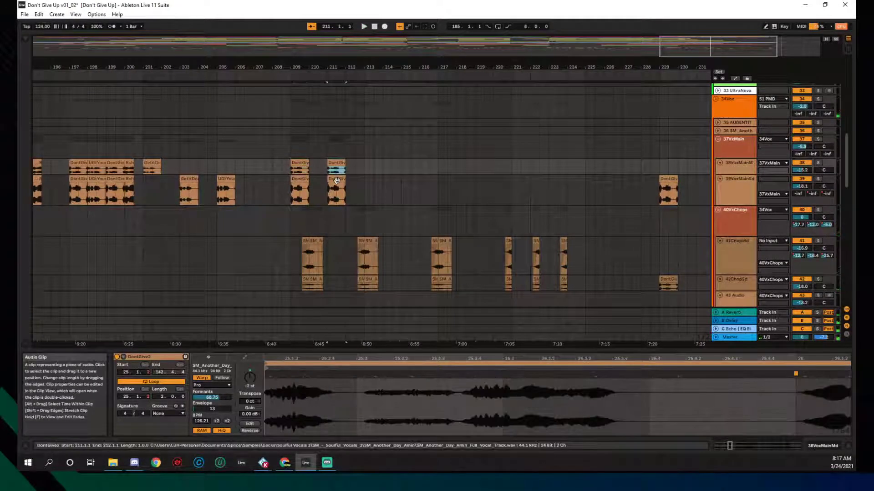
left_click(336, 181, "shift")
left_click_drag(358, 254, 364, 273)
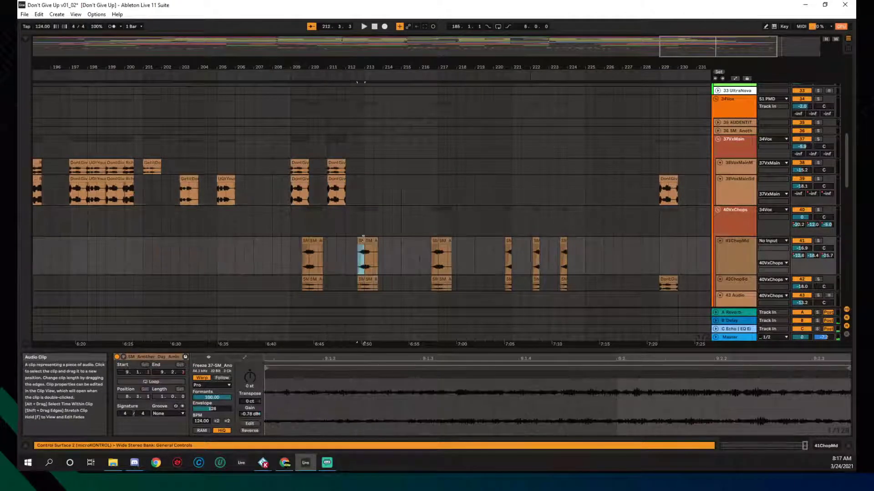
left_click(381, 288, "shift")
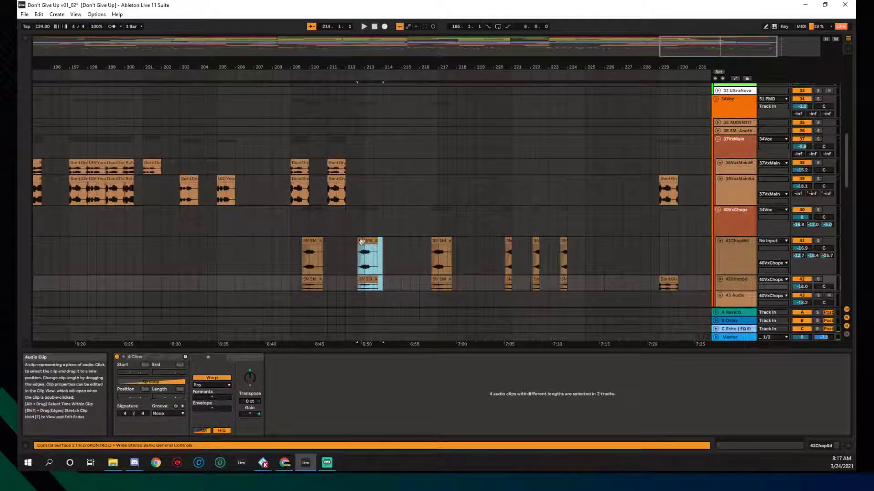
left_click_drag(359, 243, 347, 239)
Step: Copy the DontGive2 clips at bar 211 on both main vocal tracks to bar 213 and play from bar 209
left_click(335, 175)
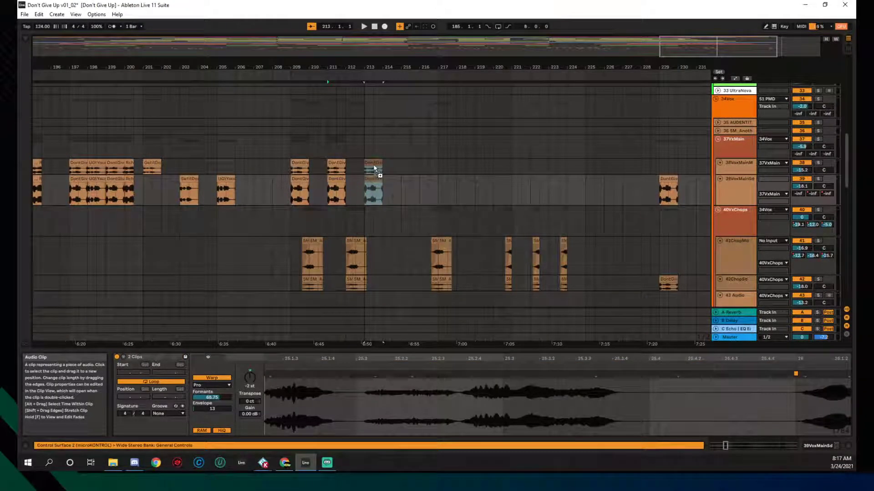
left_click_drag(374, 168, 374, 168)
left_click(292, 195)
key("space")
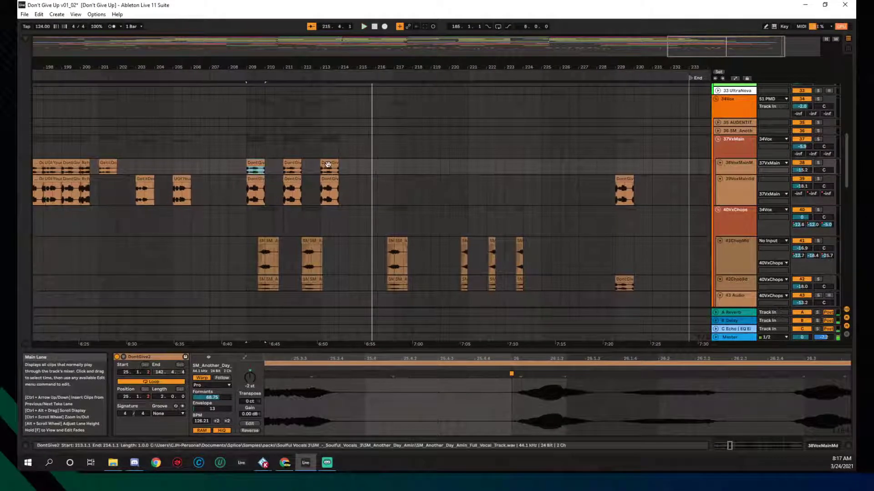
key("space")
Step: Copy the DontGive2 clips at bar 213 on both main vocal tracks to bar 215 and play from bar 211
left_click(326, 162)
left_click(331, 180, "shift")
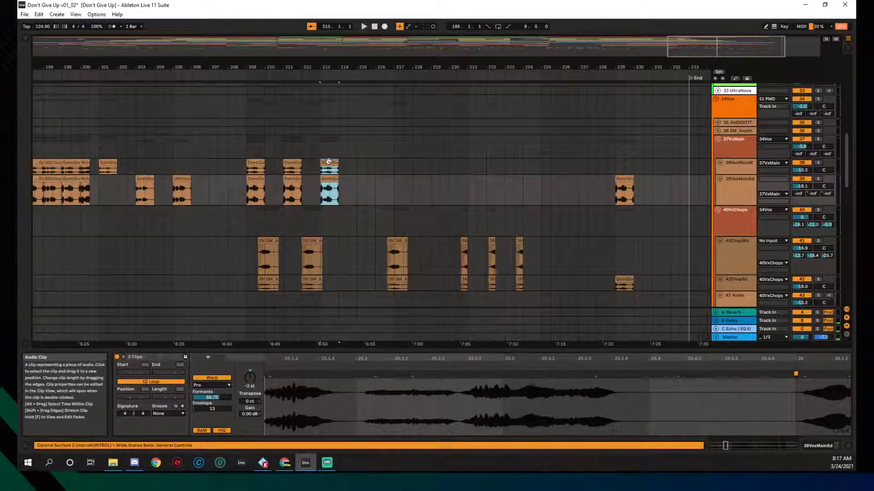
left_click_drag(364, 165, 365, 165)
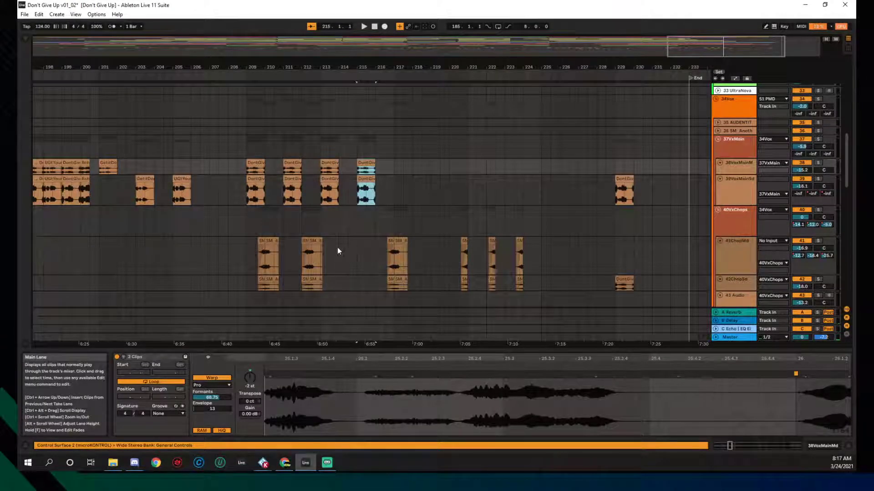
key("space")
left_click(303, 167)
key("space")
key("space")
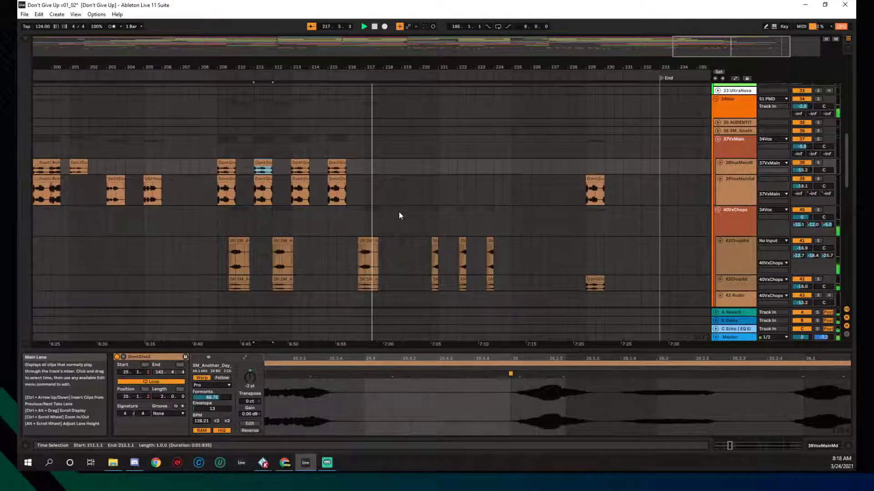
Step: Show the automation lanes and display the C-Echo send envelope on 39VoxMainSd around the bar 215 clip
scroll(403, 214, "up", 1)
scroll(403, 214, "up", 4)
scroll(491, 225, "down", 2)
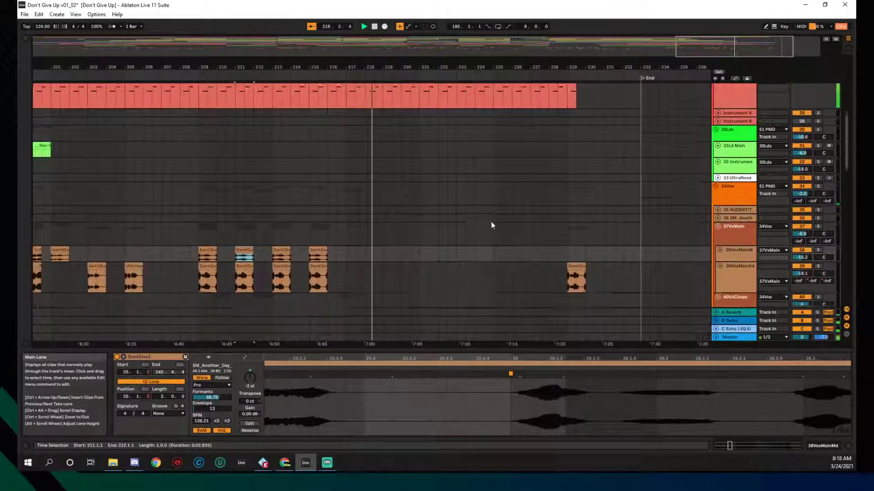
key("a")
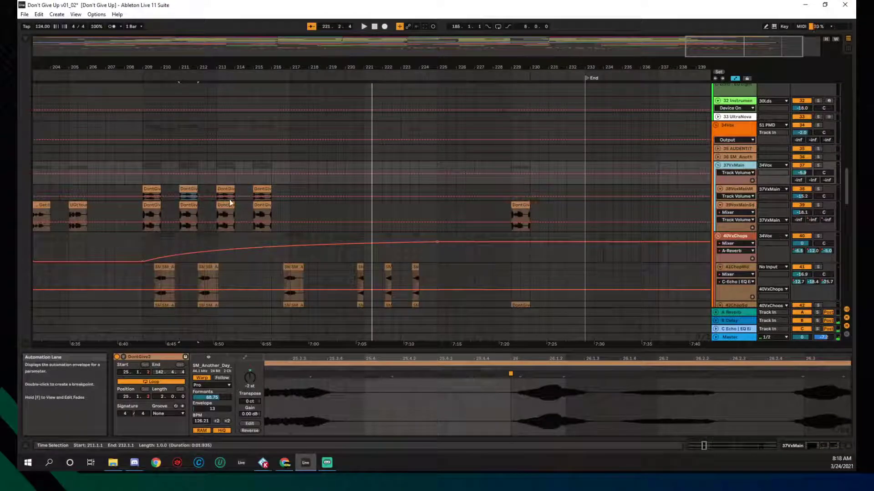
left_click(262, 205)
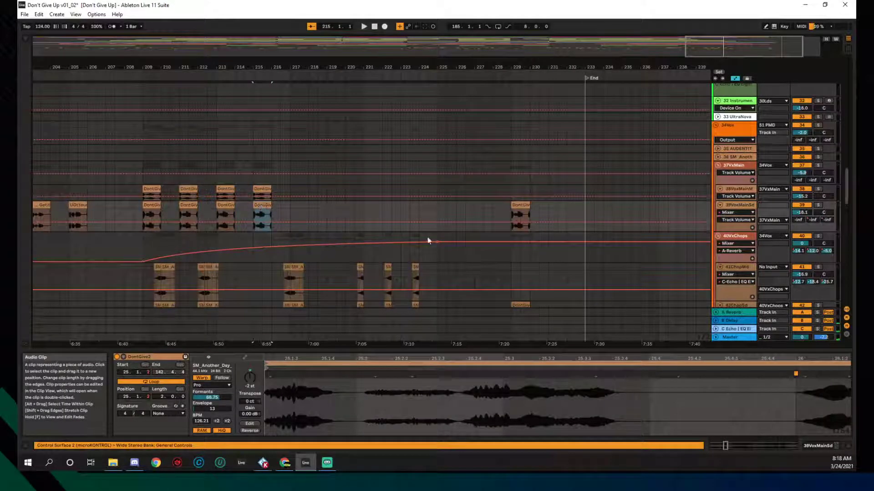
left_click(829, 222)
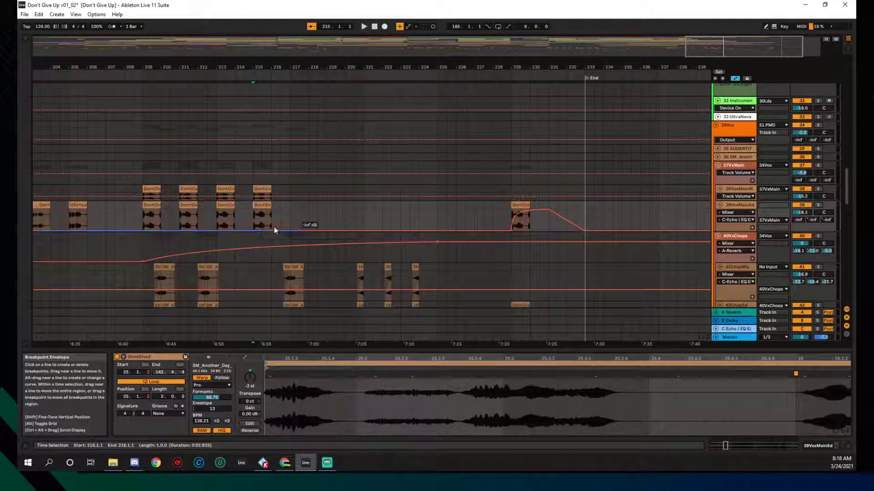
Step: Shape a falling C-Echo send curve on 39VoxMainSd from bar 215 to 217.3 and play it
left_click(299, 221, "shift")
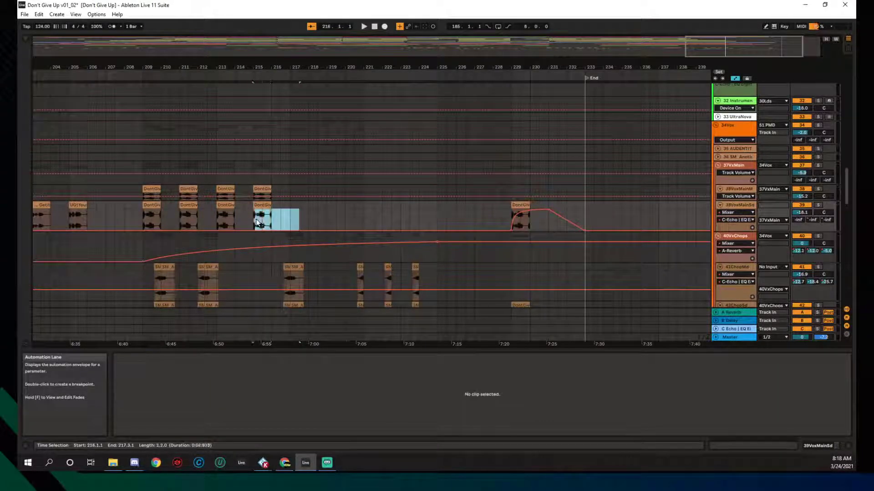
left_click(305, 227)
left_click_drag(299, 227, 276, 214)
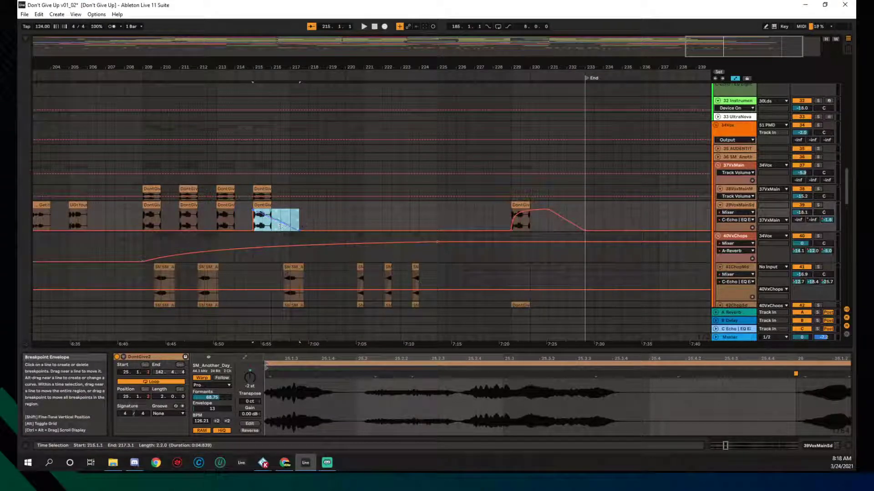
key("space")
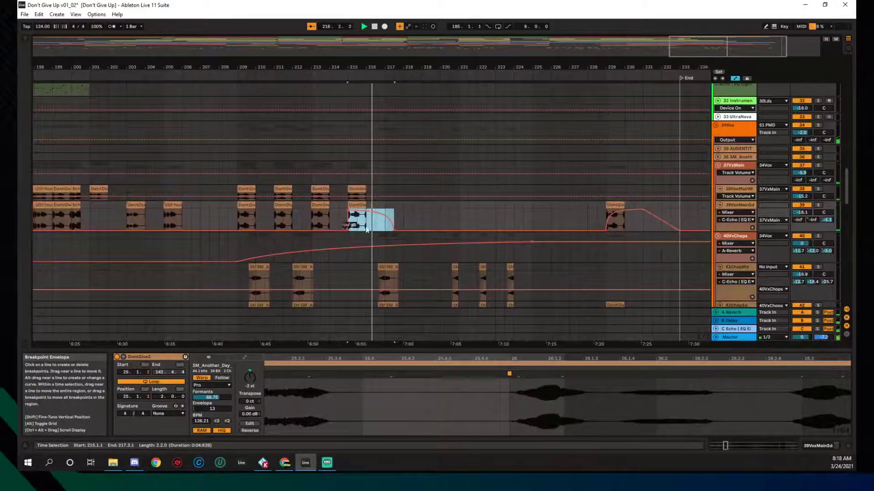
Step: Shape a falling B-Delay send curve on 39VoxMainSd from bar 215 to 217.3 and play it
left_click(813, 222)
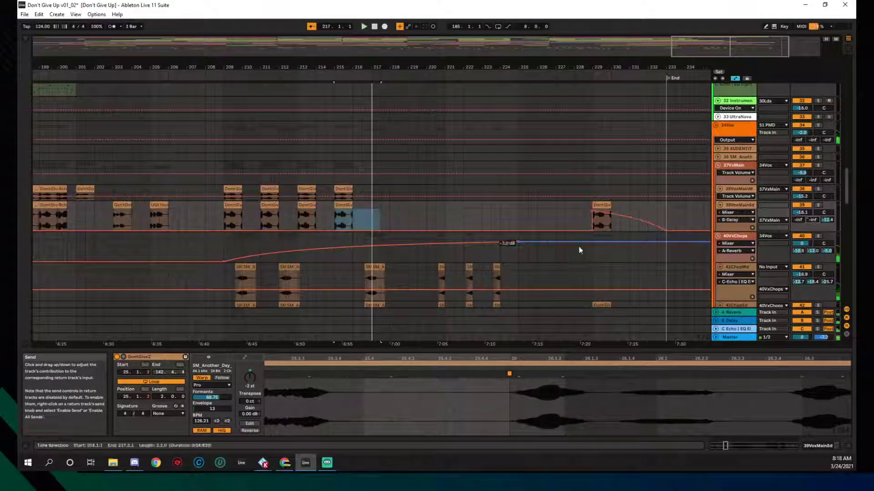
left_click_drag(345, 225, 380, 230)
key("space")
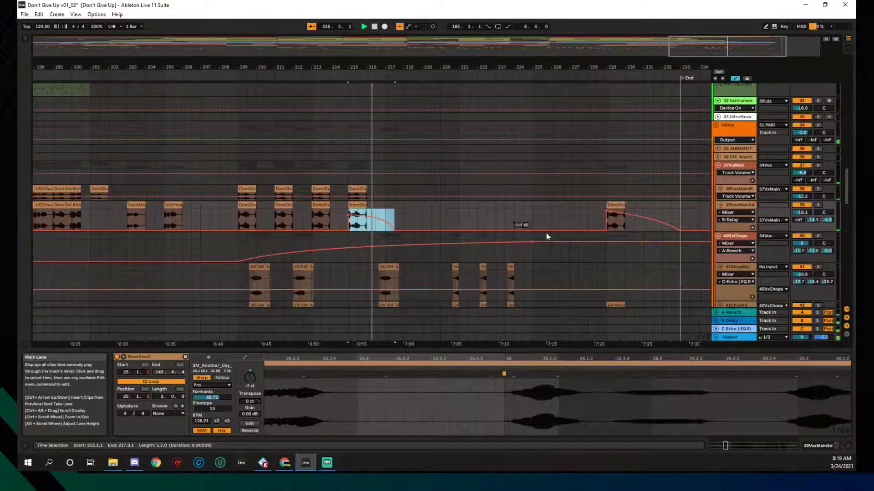
Step: Shape a falling A-Reverb send curve on 39VoxMainSd from bar 215 to 217.3 and play through towards the song's end
left_click(799, 221)
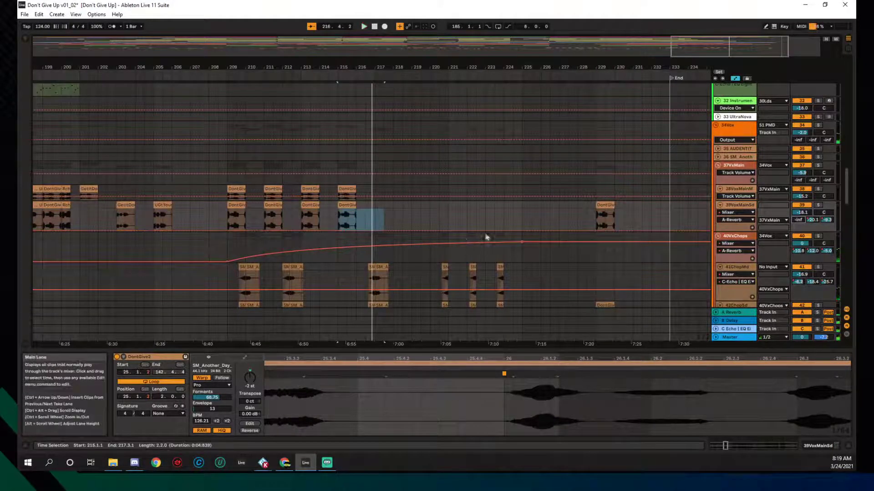
left_click_drag(355, 230, 355, 212)
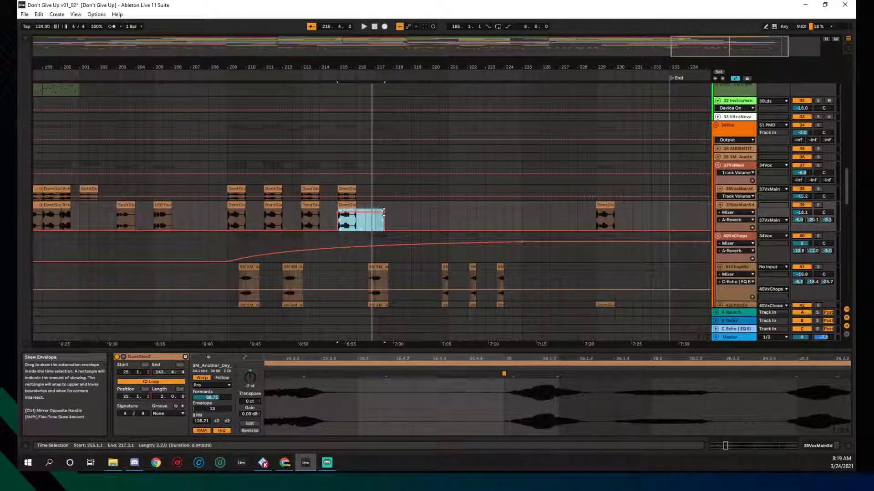
left_click_drag(383, 213, 360, 226)
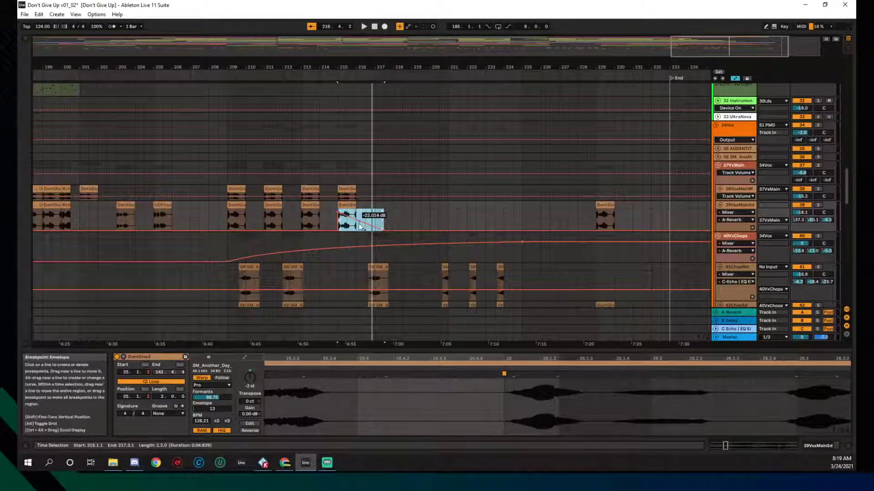
key("space")
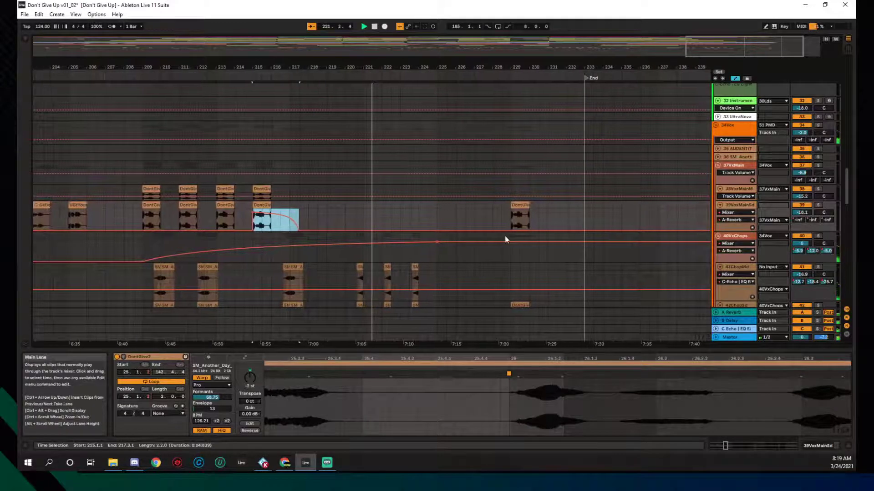
scroll(505, 240, "down", 1)
scroll(505, 238, "down", 3)
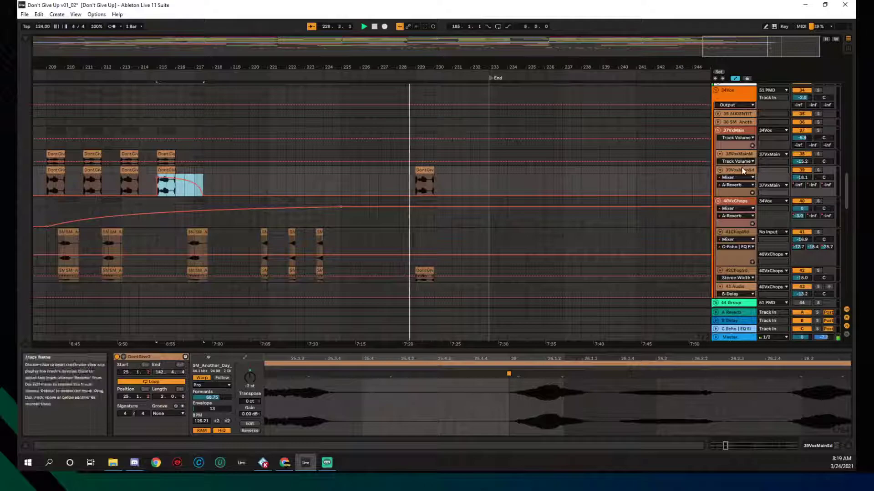
Step: Make the 38VoxMainMd track taller and show the automated sends of 39VoxMainSd in separate lanes
left_click_drag(741, 168, 741, 177)
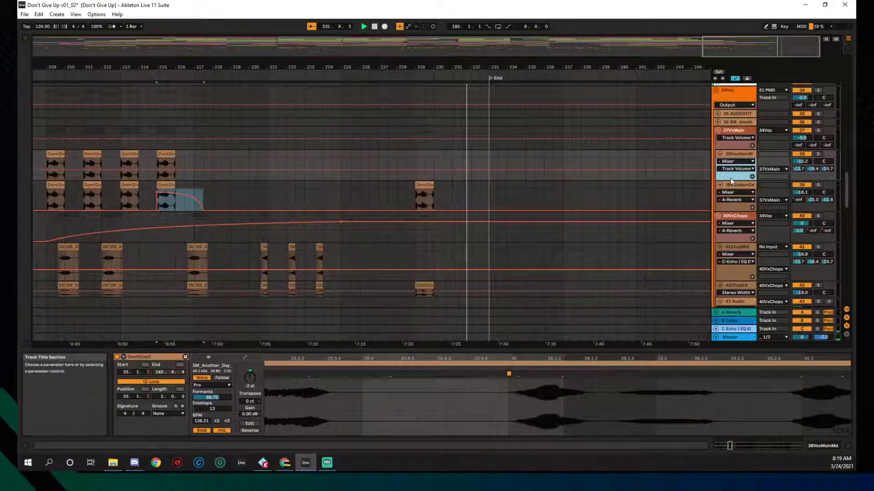
scroll(510, 188, "up", 3)
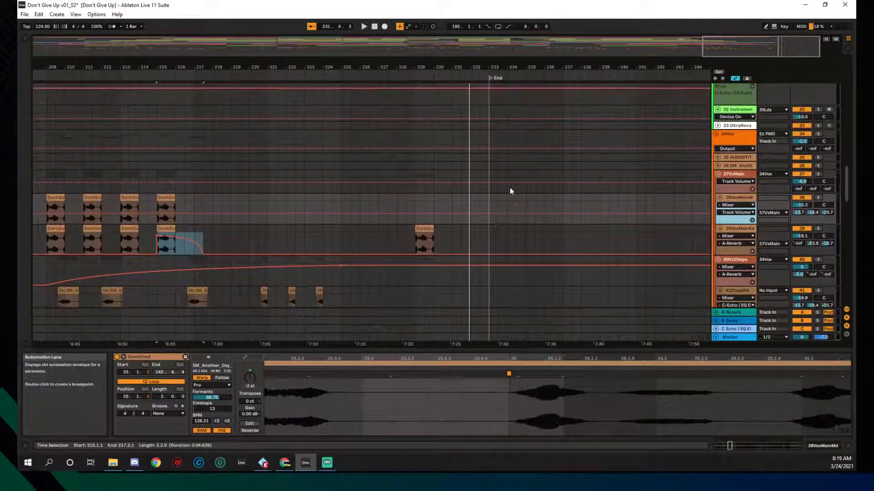
scroll(512, 189, "up", 1)
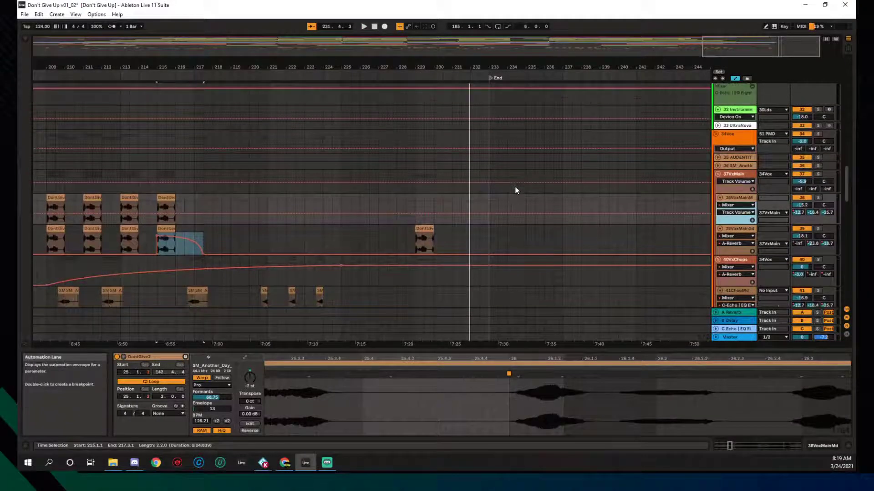
right_click(729, 189)
left_click(708, 196)
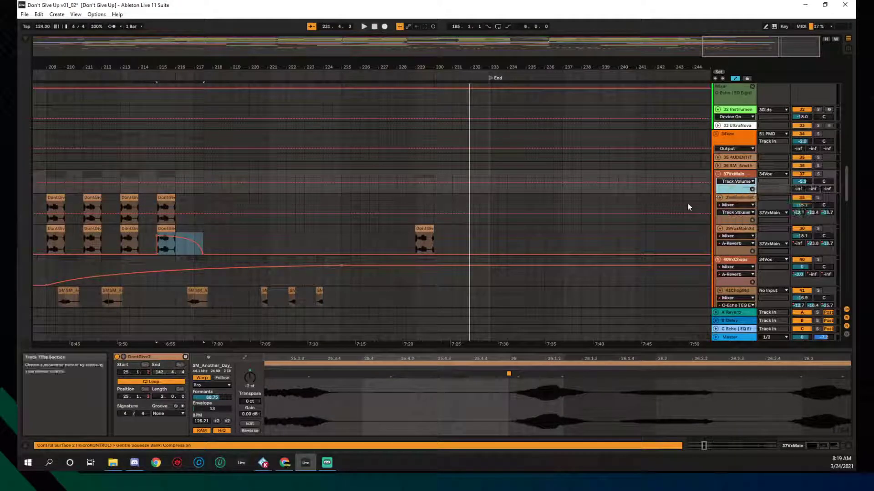
left_click(737, 251)
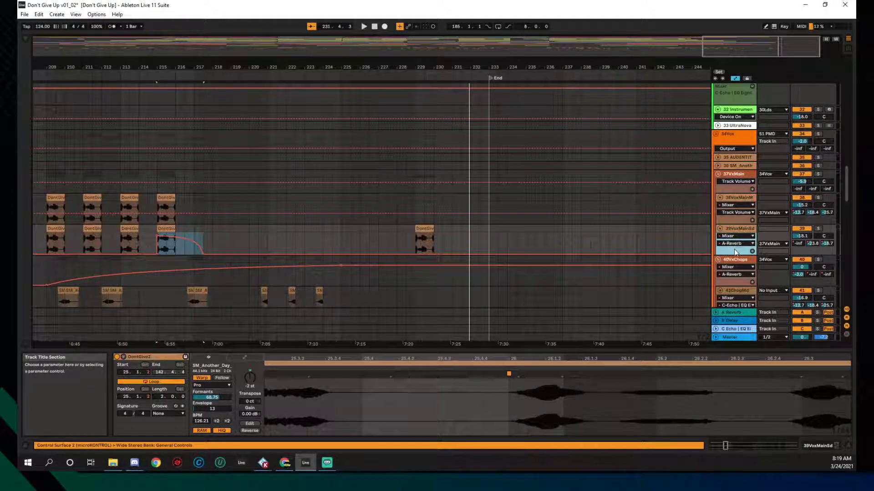
right_click(733, 250)
left_click(740, 263)
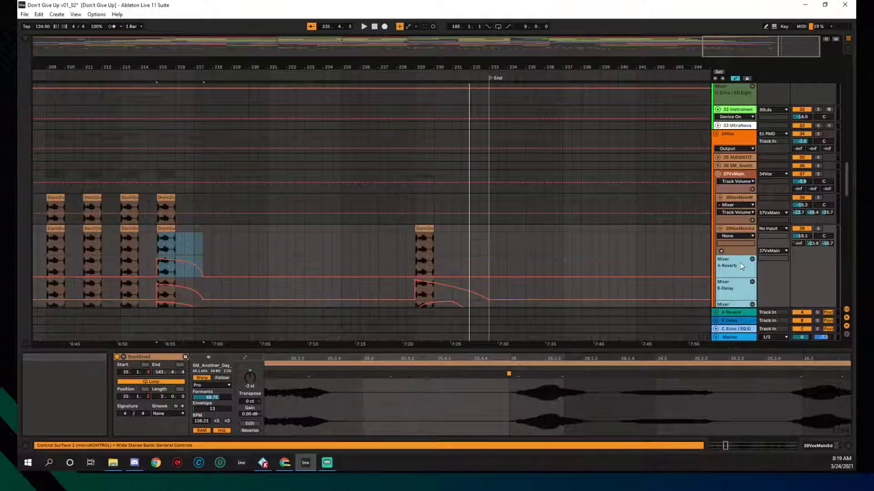
scroll(637, 255, "down", 2)
Step: Play the final vocal clip at bar 229 and shape a falling A-Reverb send curve on 39VoxMainSd from bar 229 to 231.3
left_click(430, 204)
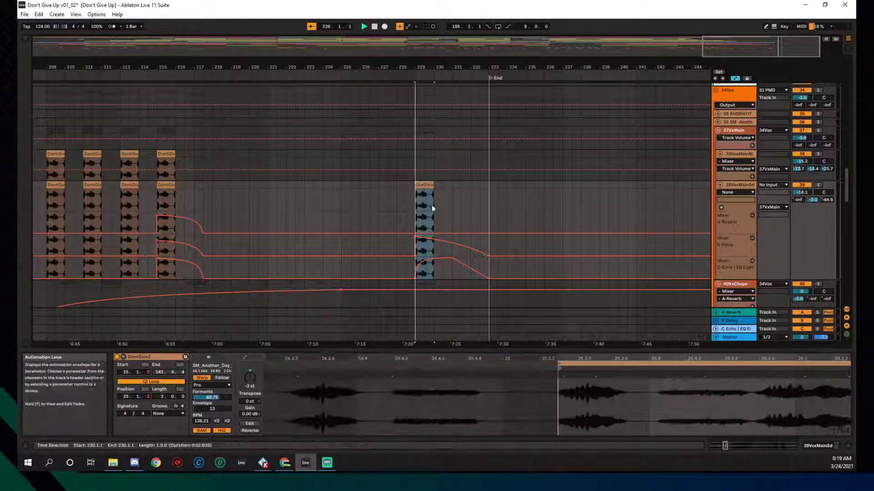
key("space")
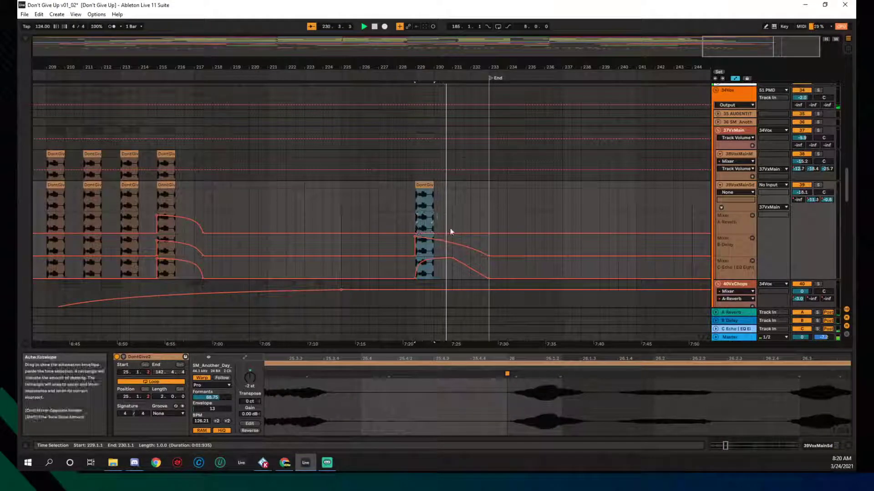
key("space")
left_click_drag(461, 226, 435, 213)
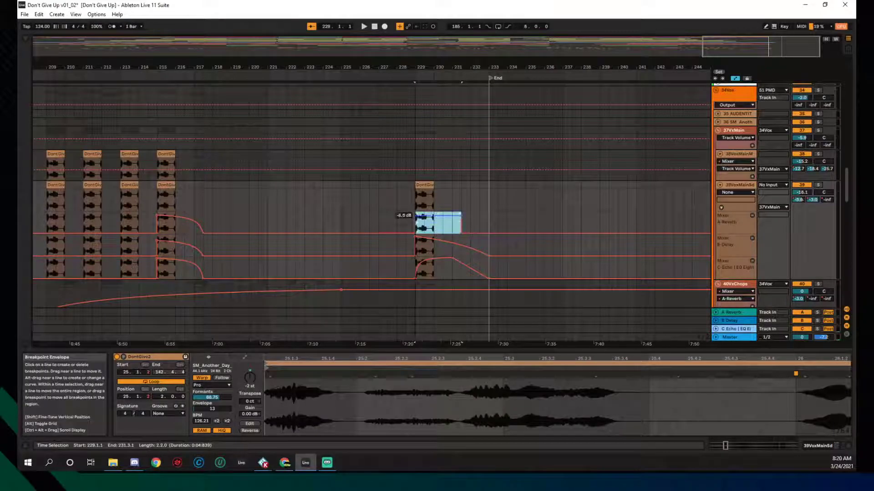
key("space")
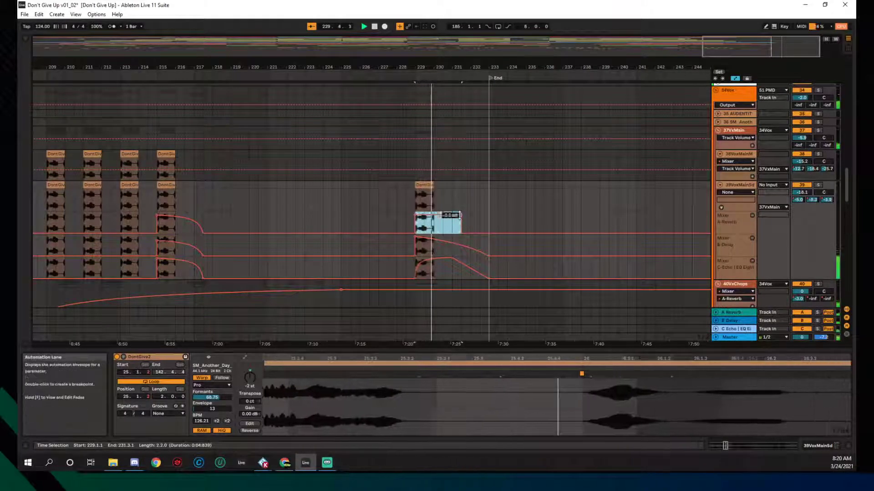
left_click_drag(460, 217, 438, 231)
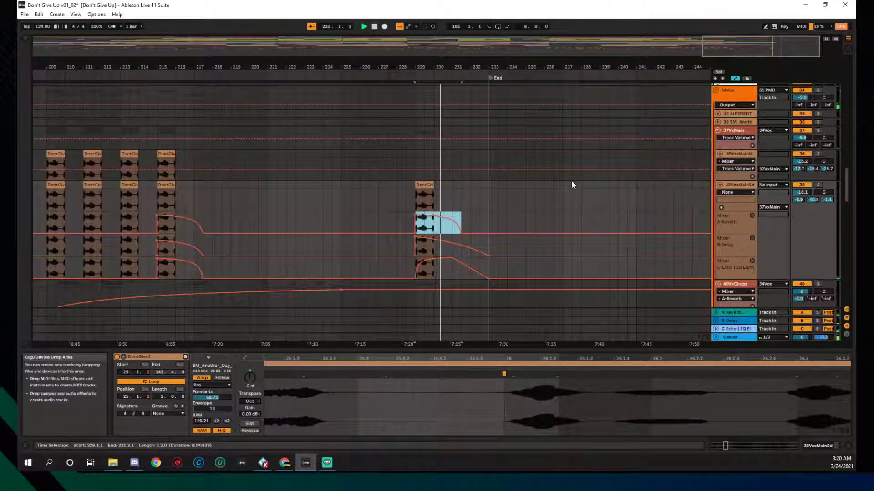
Step: Hide the automation lanes and review the main vocal and chop clips across the wider arrangement
left_click_drag(633, 73, 632, 67)
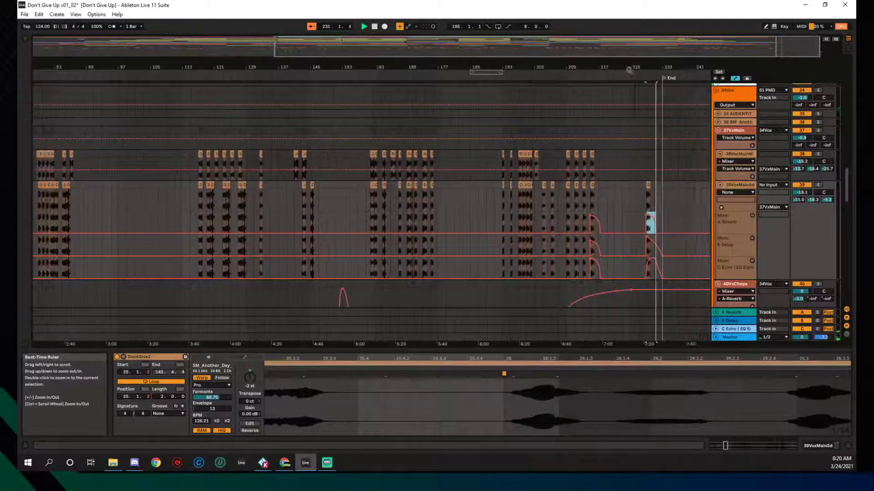
key("a")
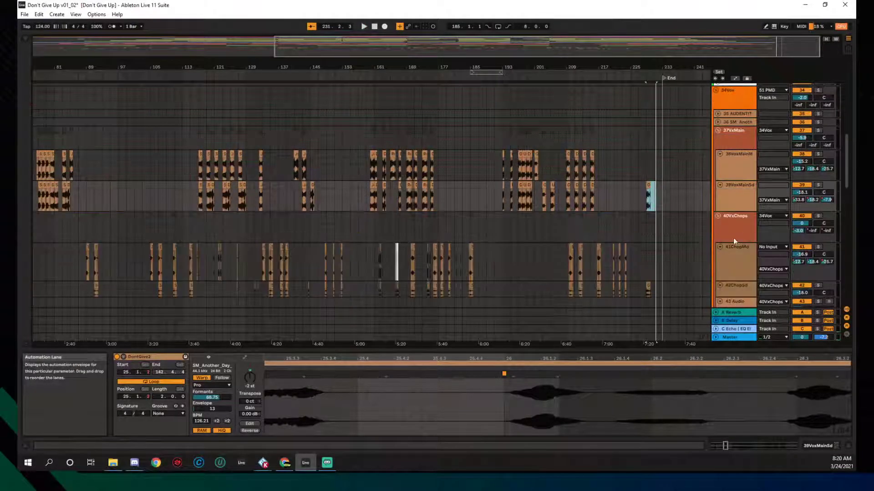
scroll(558, 231, "up", 3)
scroll(568, 208, "down", 4)
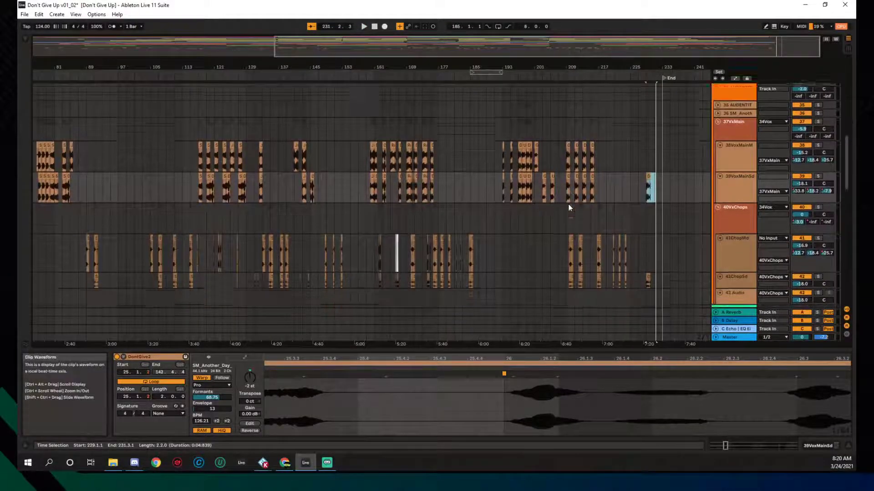
scroll(567, 207, "down", 2)
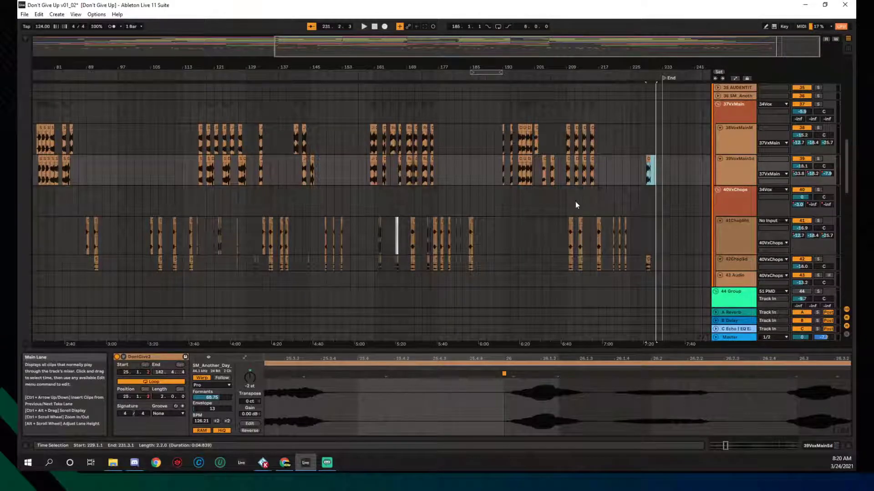
scroll(530, 212, "up", 6)
scroll(531, 211, "up", 2)
scroll(531, 212, "down", 7)
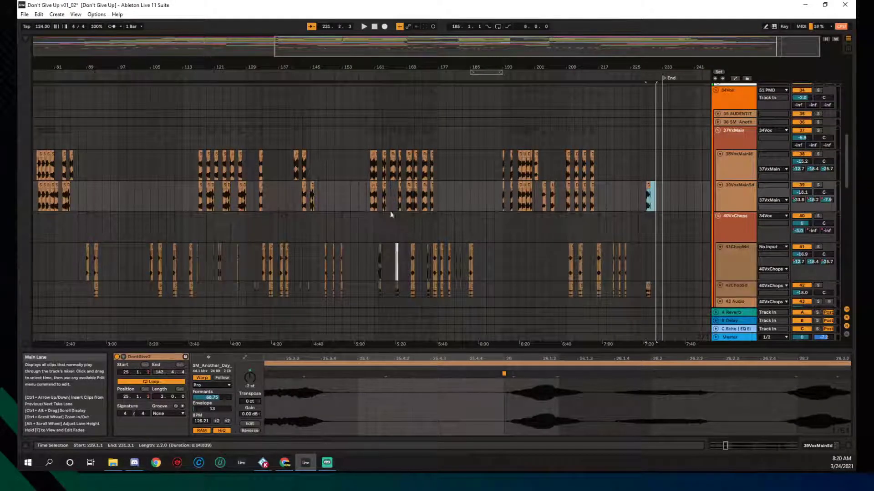
scroll(529, 210, "up", 1)
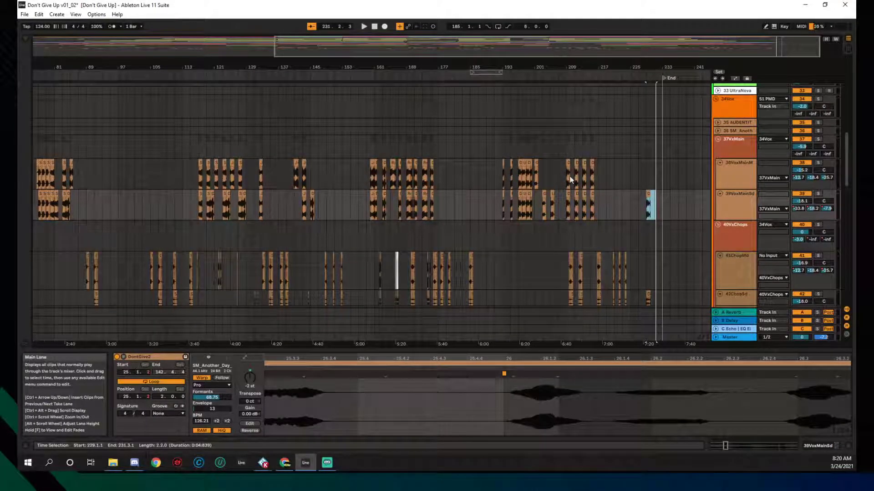
Step: Examine the device chains of the 37VxMain group, its vocal tracks, 40VxChops, the 34Vox group and the C-Echo return
left_click(728, 148)
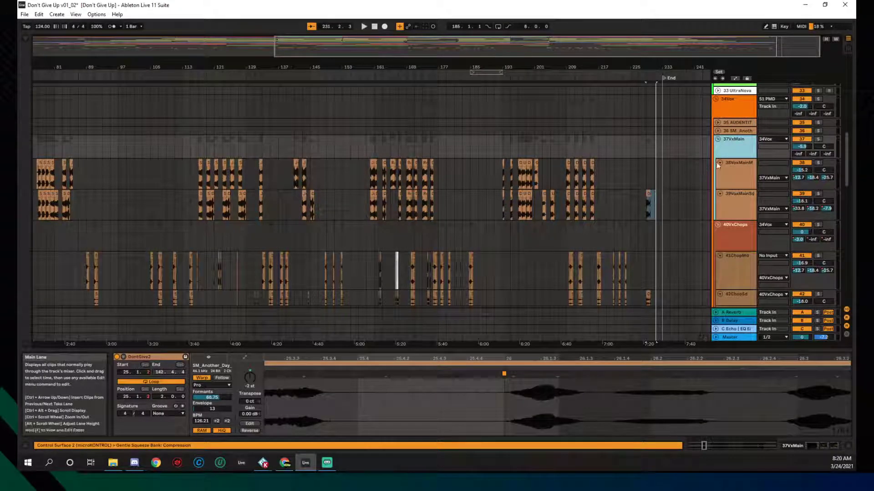
left_click(747, 154)
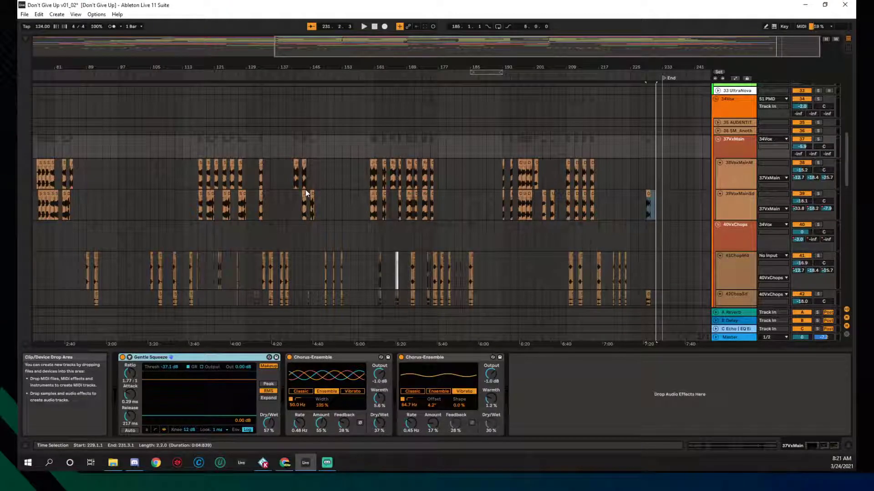
left_click(733, 154)
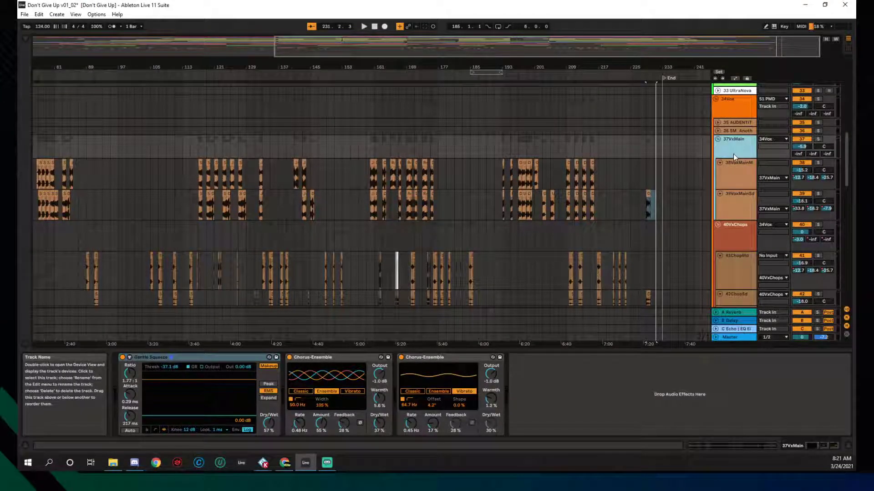
left_click(733, 169)
left_click(725, 208)
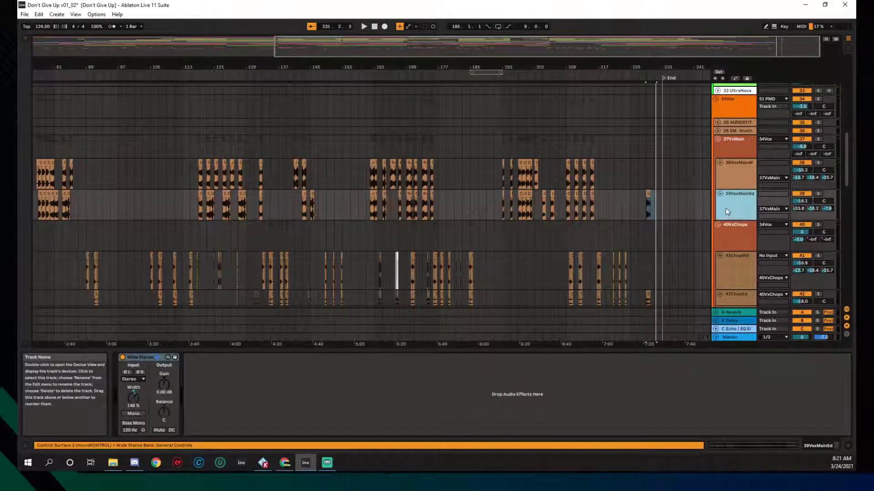
left_click(728, 231)
scroll(727, 240, "down", 2)
scroll(727, 240, "up", 2)
left_click(735, 120)
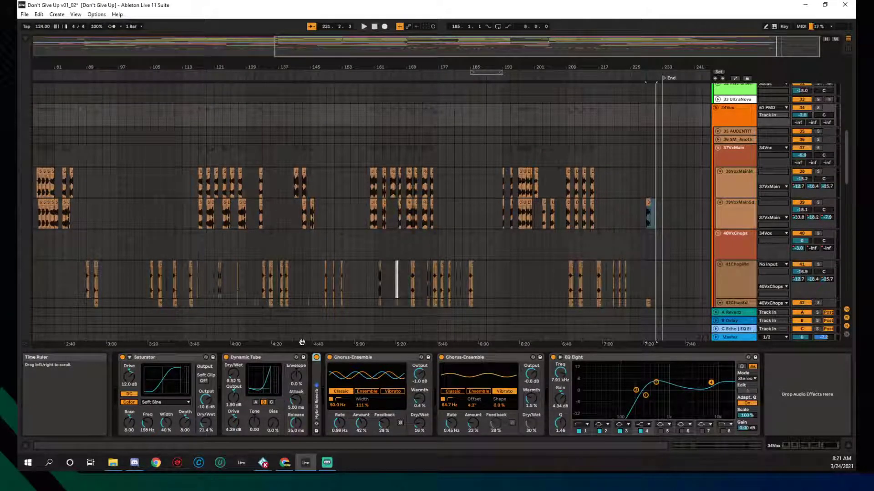
left_click(307, 329)
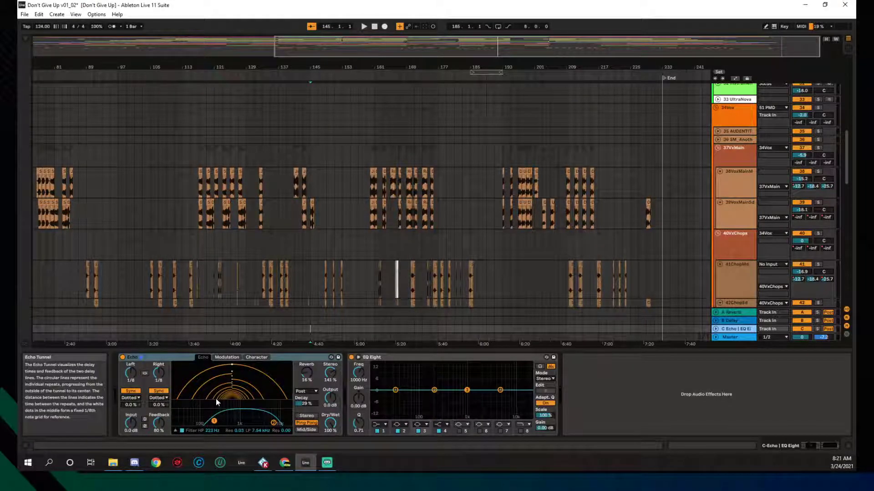
Step: Look over the arrangement from the vocal and chop tracks up through the leads, rhythm parts and drums
scroll(365, 293, "up", 1)
scroll(365, 294, "up", 5)
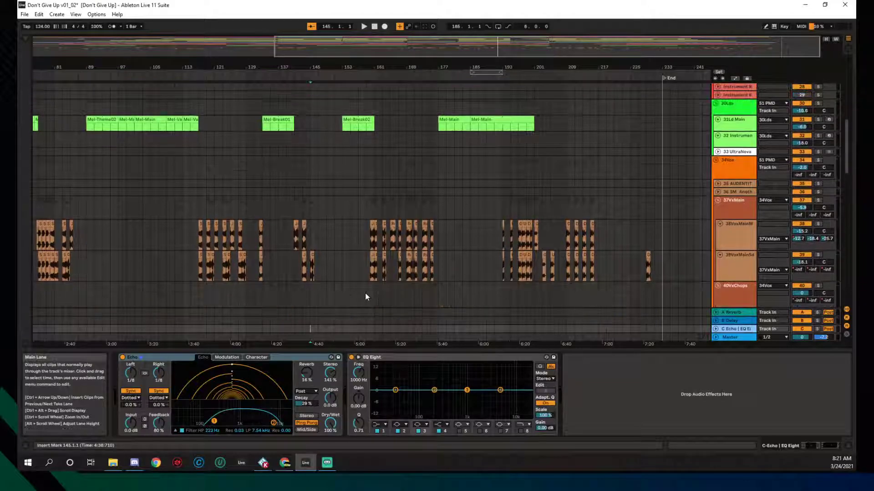
scroll(365, 297, "down", 2)
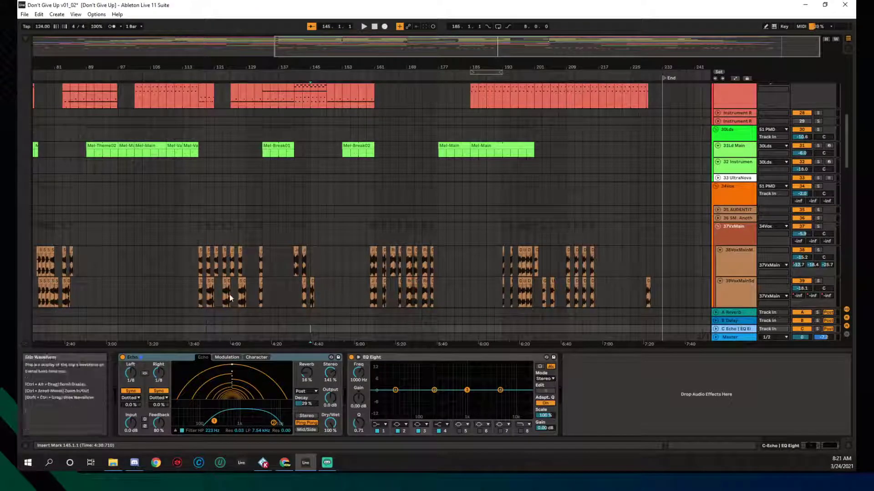
scroll(230, 297, "down", 5)
scroll(230, 298, "down", 5)
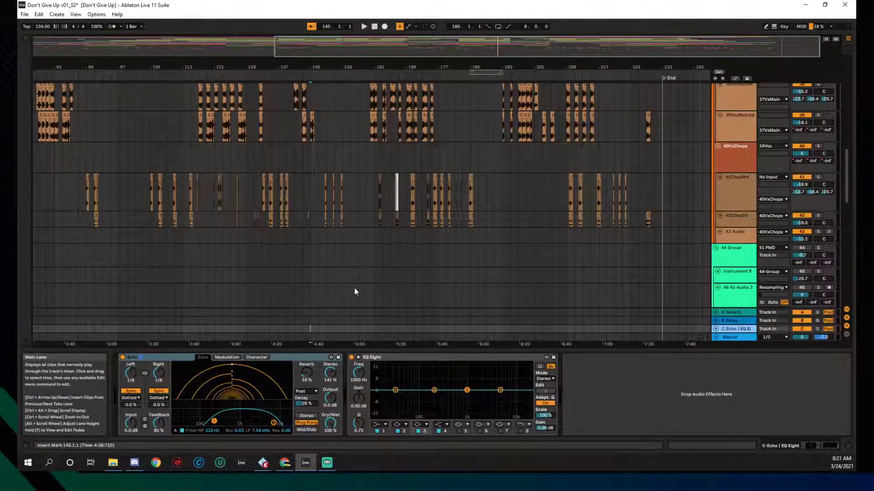
scroll(355, 288, "up", 10)
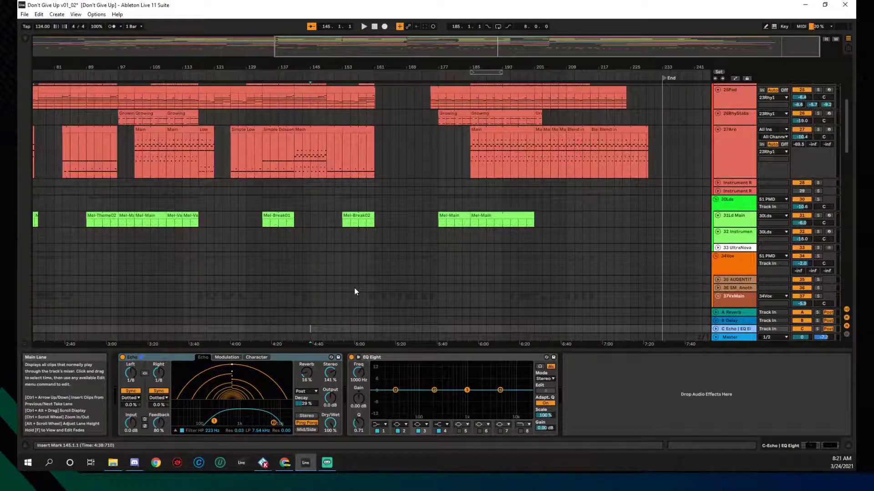
scroll(354, 288, "up", 10)
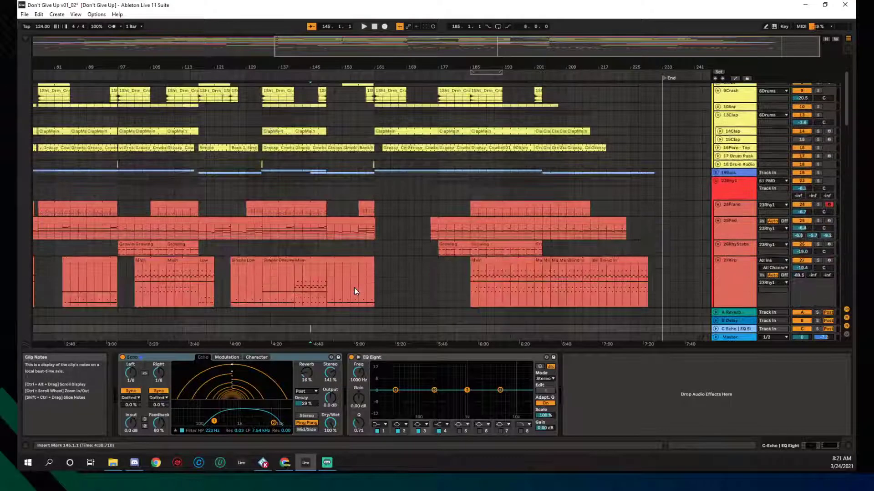
Step: Clear the short chop clips around bar 166 on 41ChopMd, covering the range from 165.3 to 168.1
scroll(354, 288, "down", 15)
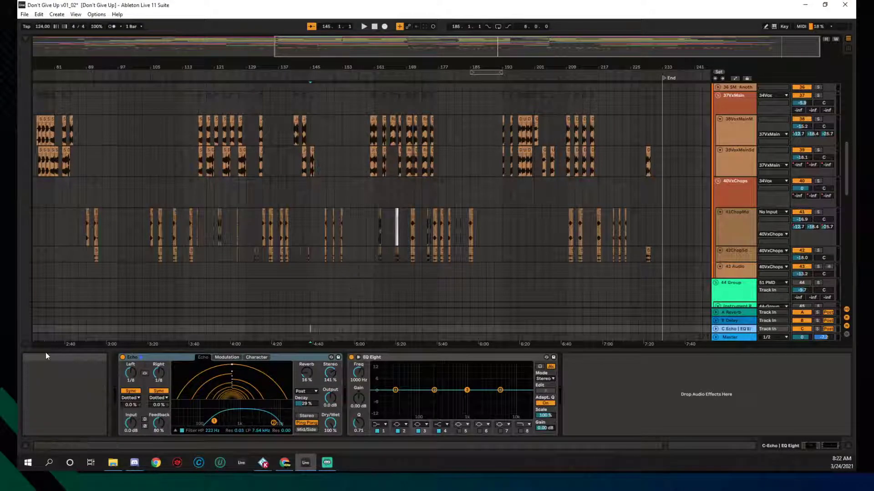
scroll(361, 234, "up", 1)
scroll(361, 236, "up", 9)
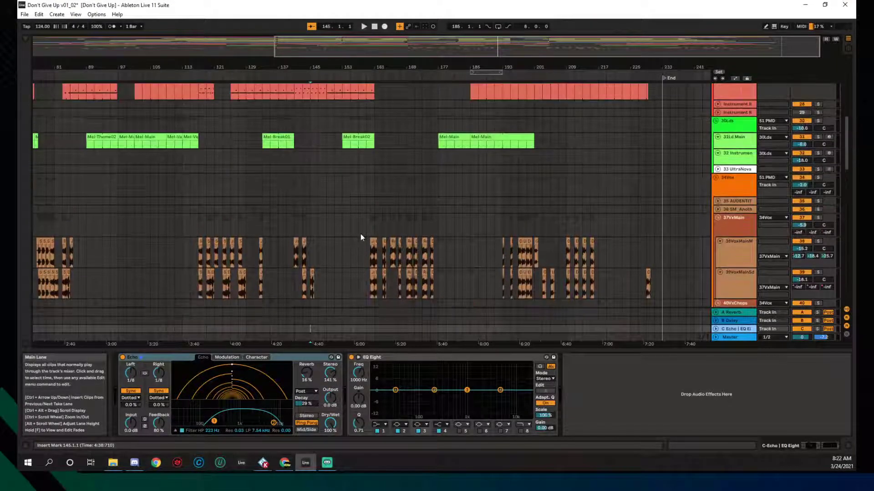
scroll(361, 236, "down", 5)
scroll(361, 236, "down", 3)
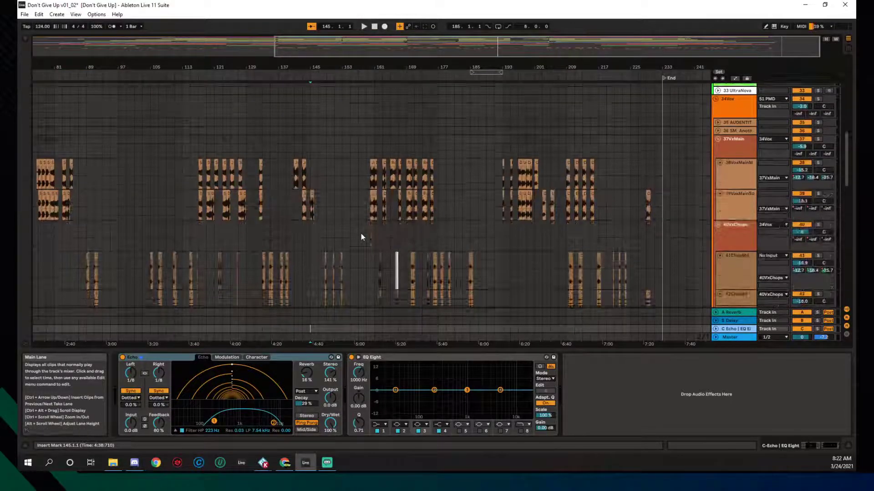
mouse_move(400, 46)
left_mouse_down()
mouse_move(264, 47)
mouse_move(264, 73)
left_mouse_up()
scroll(398, 176, "down", 6)
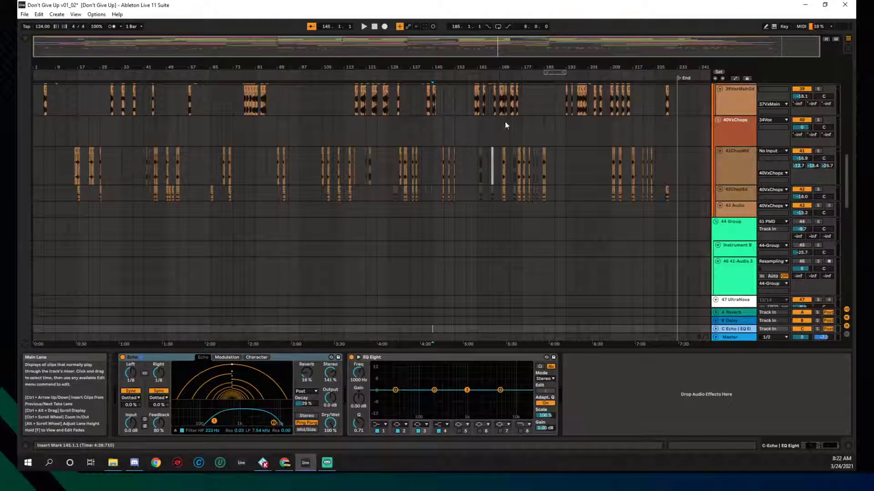
left_click_drag(500, 69, 501, 109)
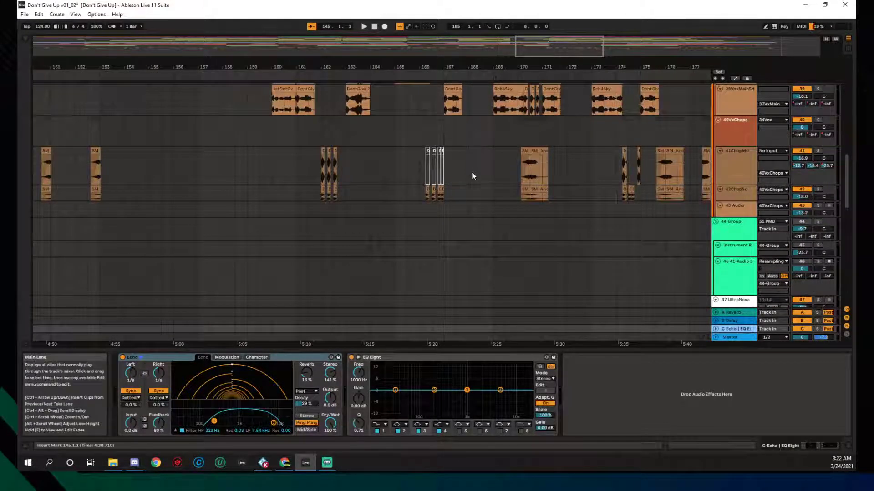
left_click_drag(469, 175, 406, 175)
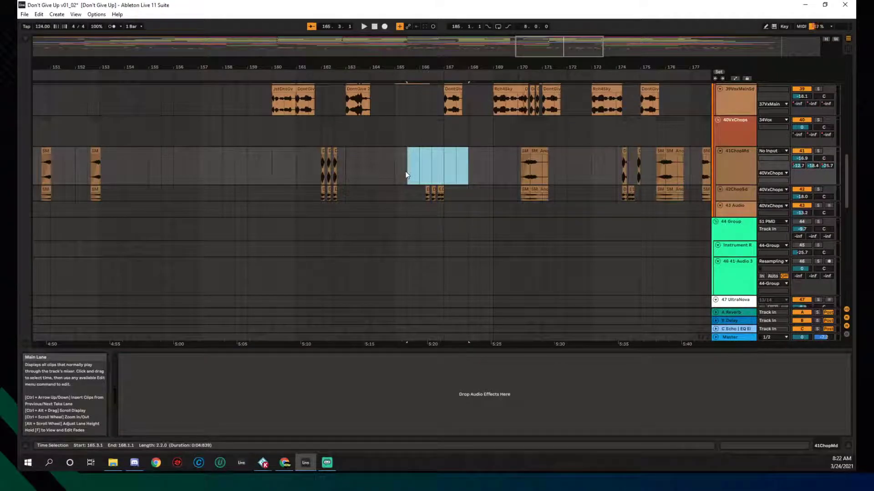
Step: Fold the 27Arp, 26RhyStabs, 25Pad and 24Piano tracks to compact rows in the arrangement
scroll(421, 152, "up", 4)
scroll(421, 152, "up", 10)
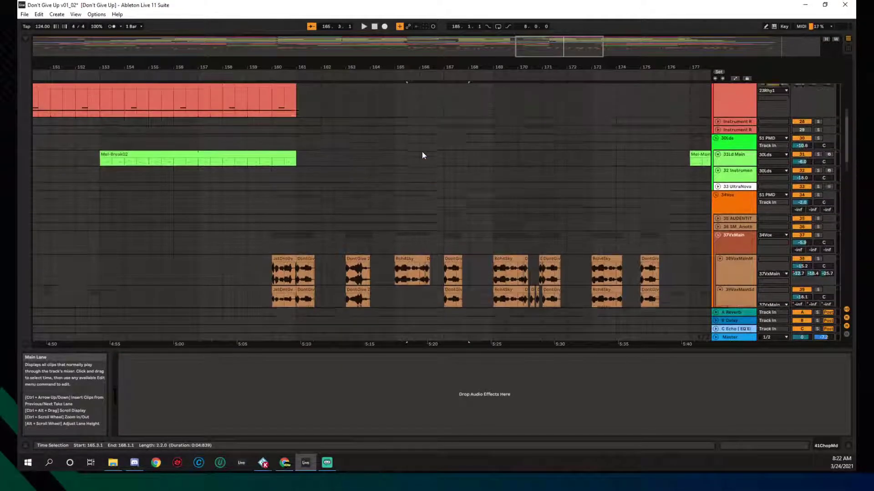
left_click_drag(353, 67, 353, 34)
scroll(478, 163, "up", 5)
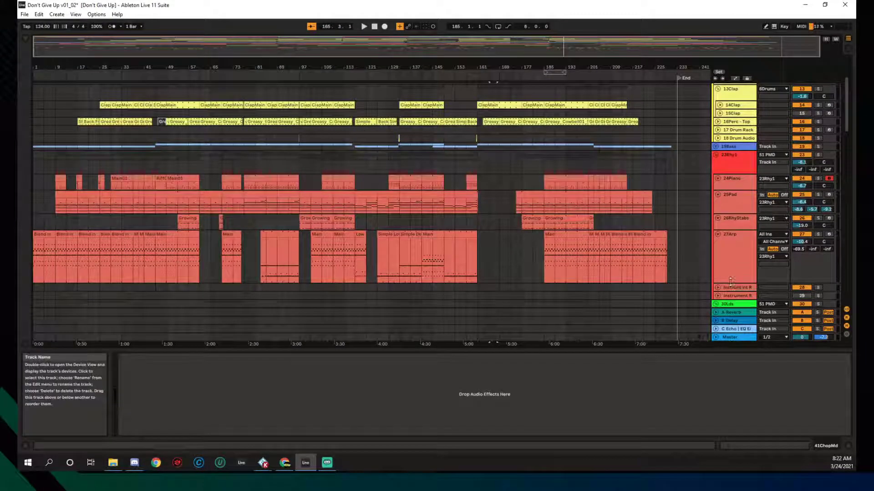
left_click_drag(730, 238, 728, 242)
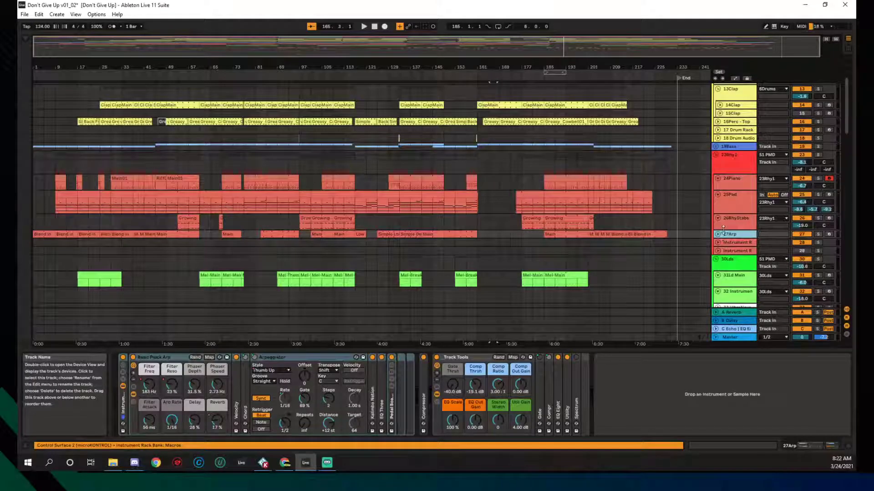
left_click_drag(718, 234, 720, 199)
left_click(718, 195)
left_click(718, 179)
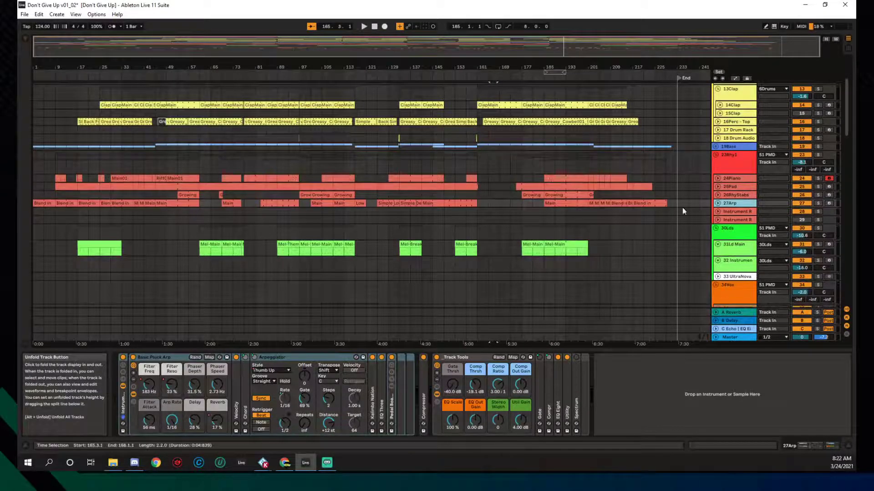
Step: Select the Mel-Main clip at bar 185 on 31Ld Main and play the arrangement from there
left_click(544, 245)
scroll(545, 244, "down", 15)
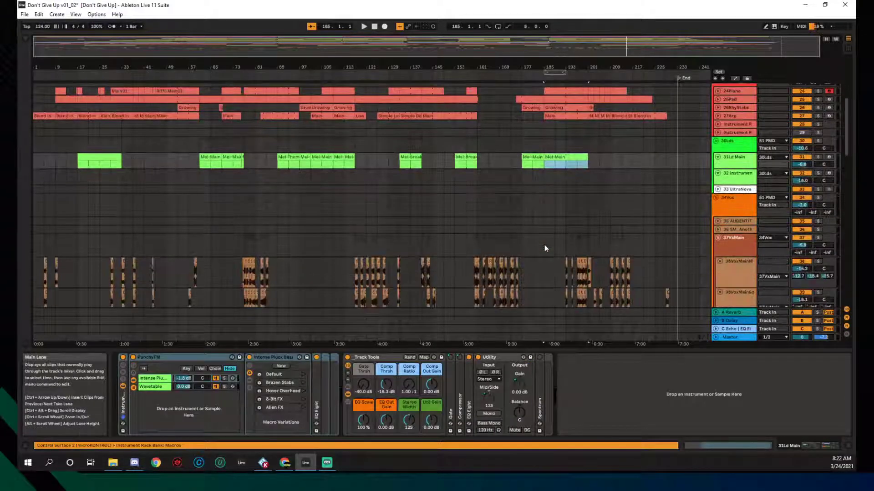
scroll(559, 180, "up", 10)
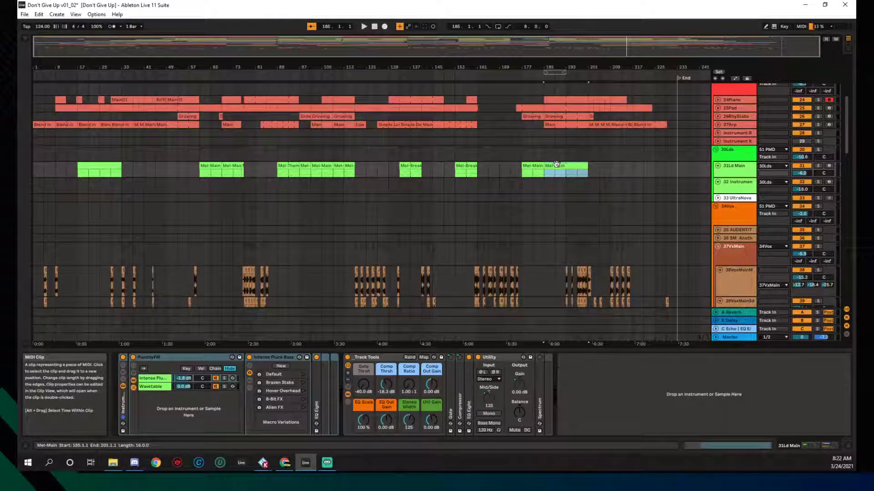
key("space")
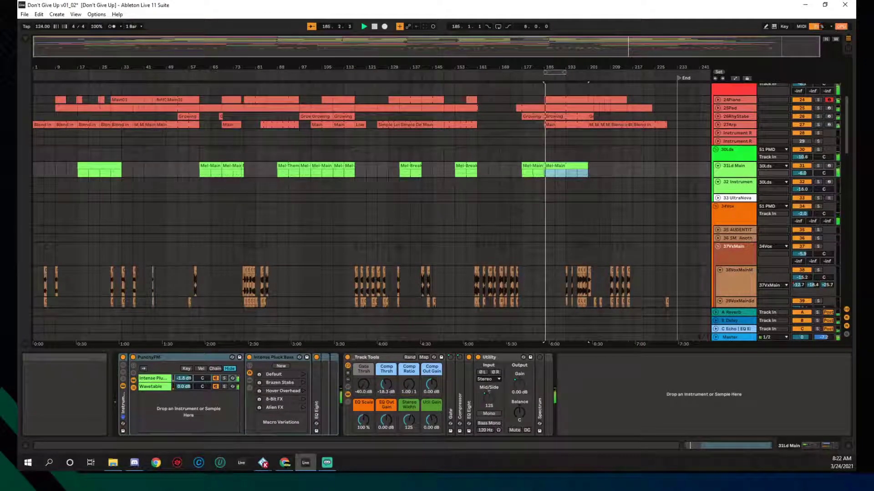